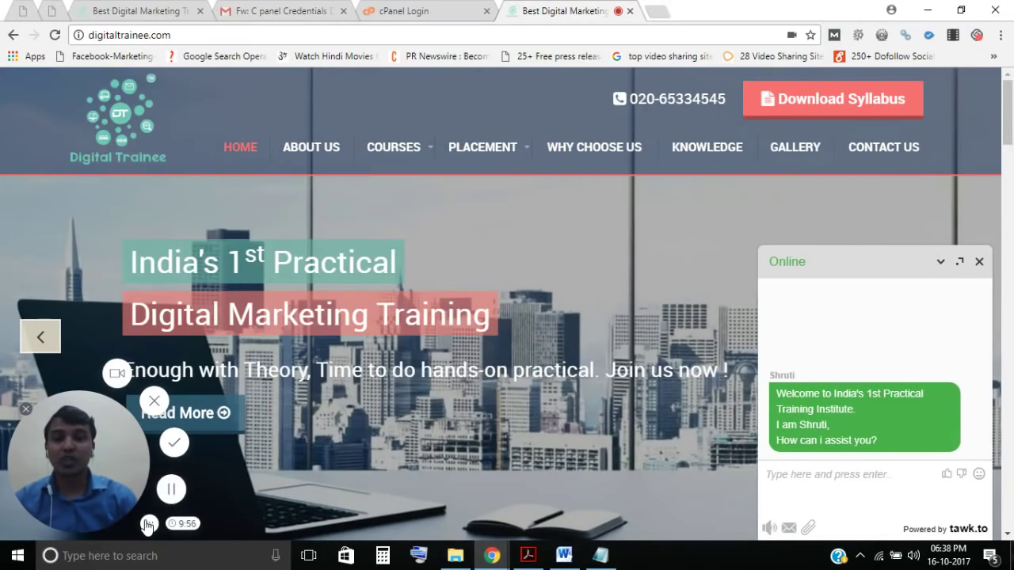
{"action": "left_click", "coordinate": [147, 526]}
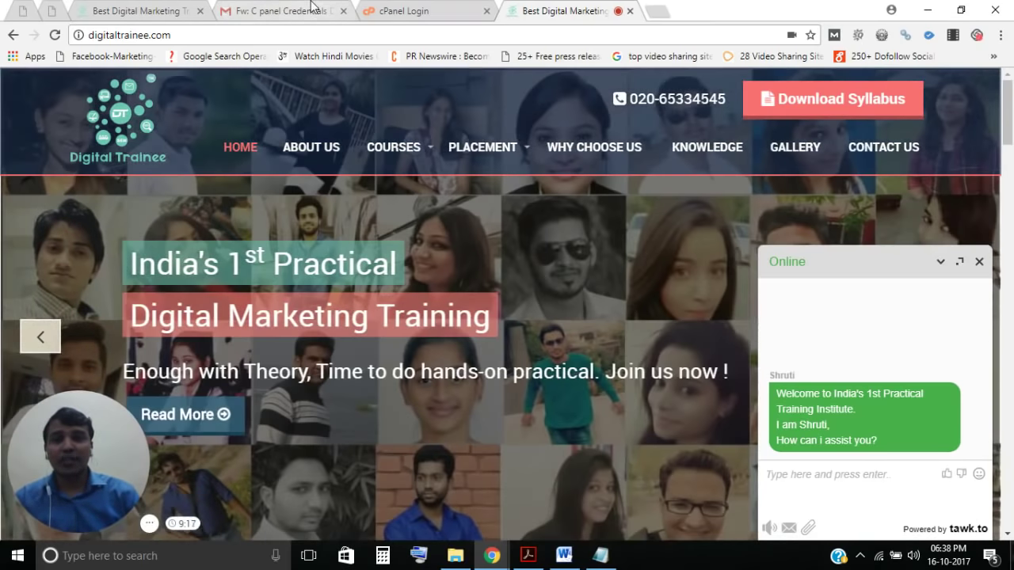
Open the cPanel login page from the link in the cPanel credentials email, and return to that email.
{"action": "left_click", "coordinate": [312, 10]}
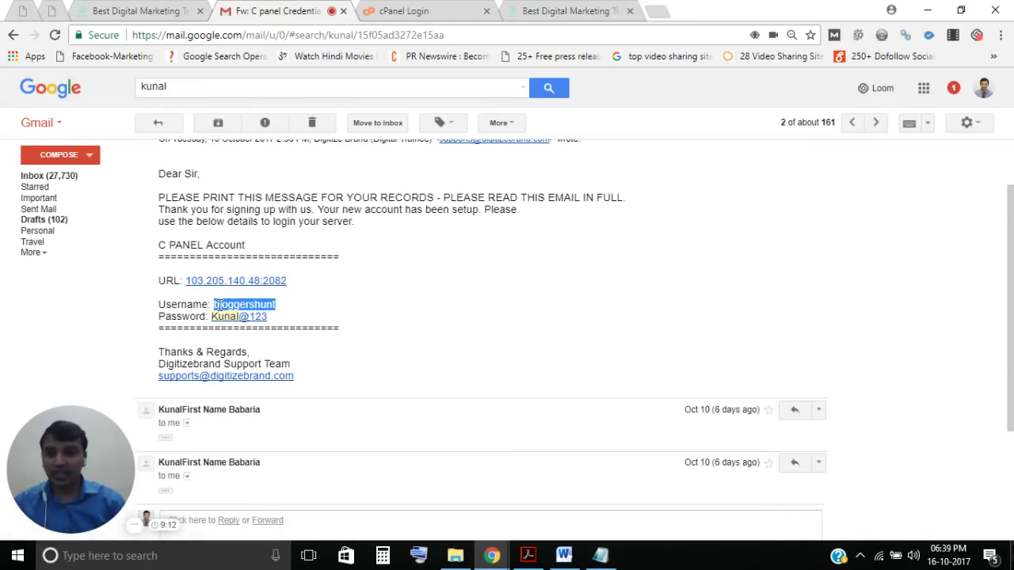
{"action": "left_click", "coordinate": [302, 301]}
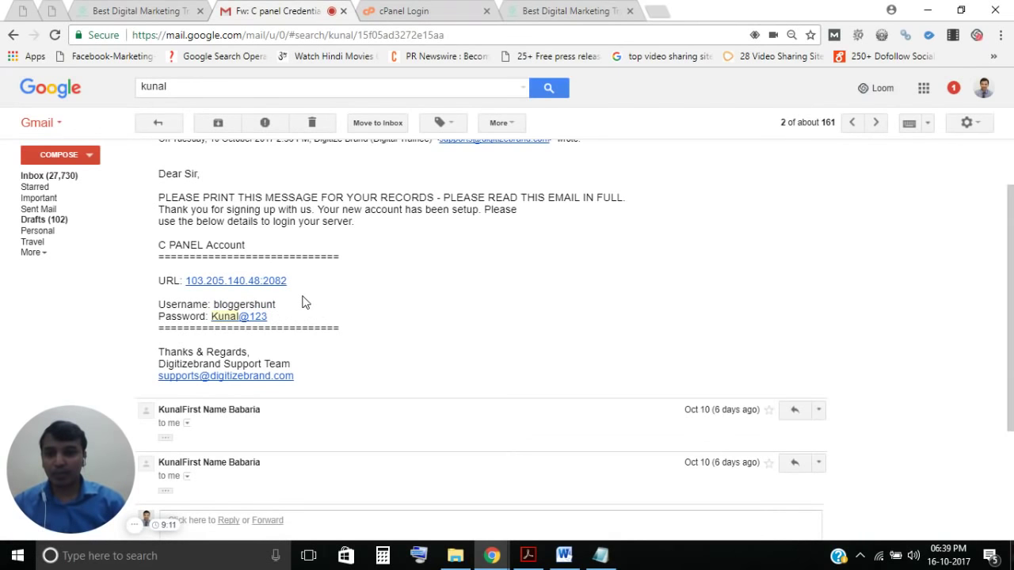
{"action": "left_click", "coordinate": [229, 282]}
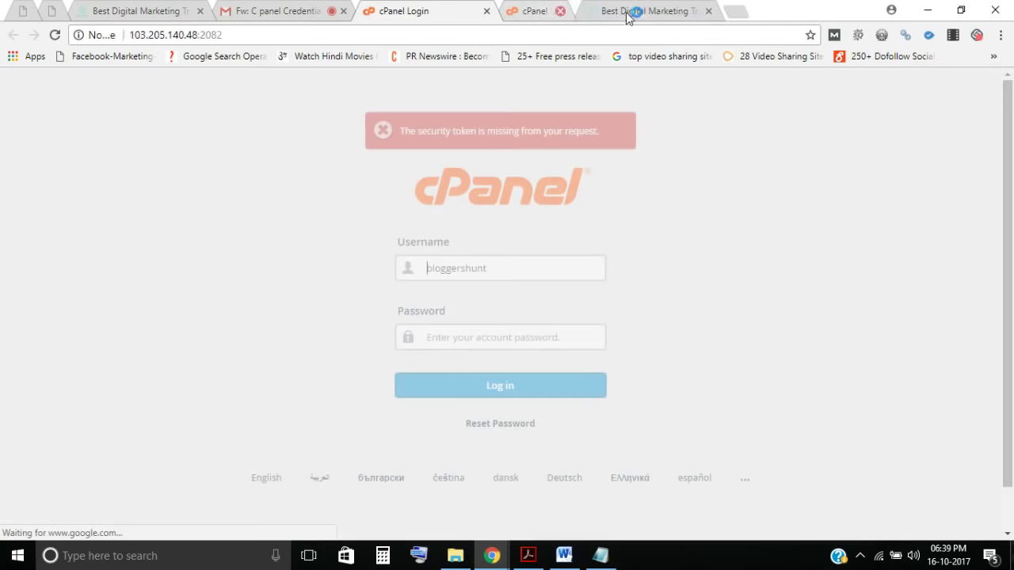
{"action": "left_click", "coordinate": [287, 9]}
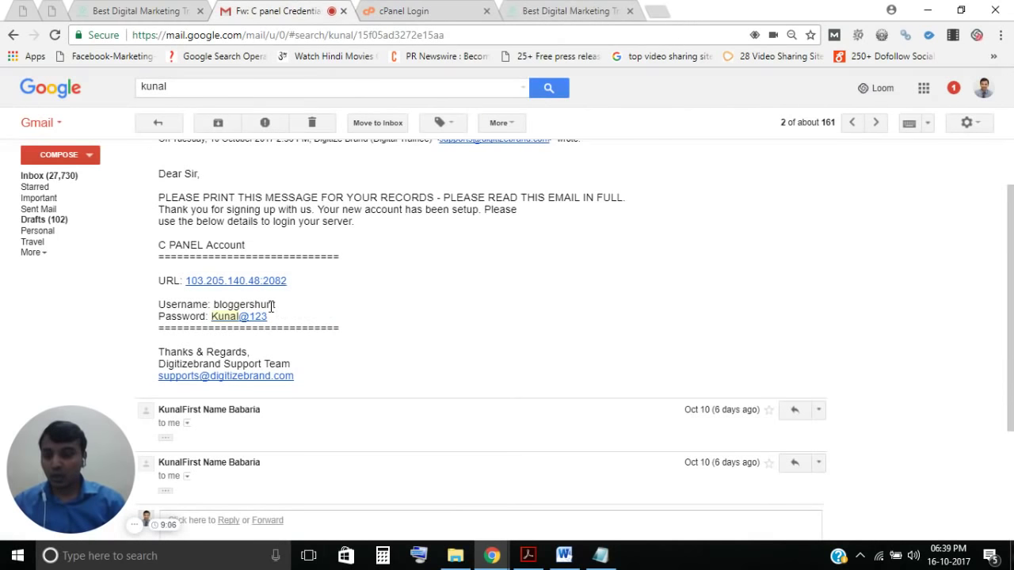
Copy the cPanel username from the email into the login form's username field.
{"action": "left_click_drag", "start_coordinate": [283, 306], "coordinate": [224, 304]}
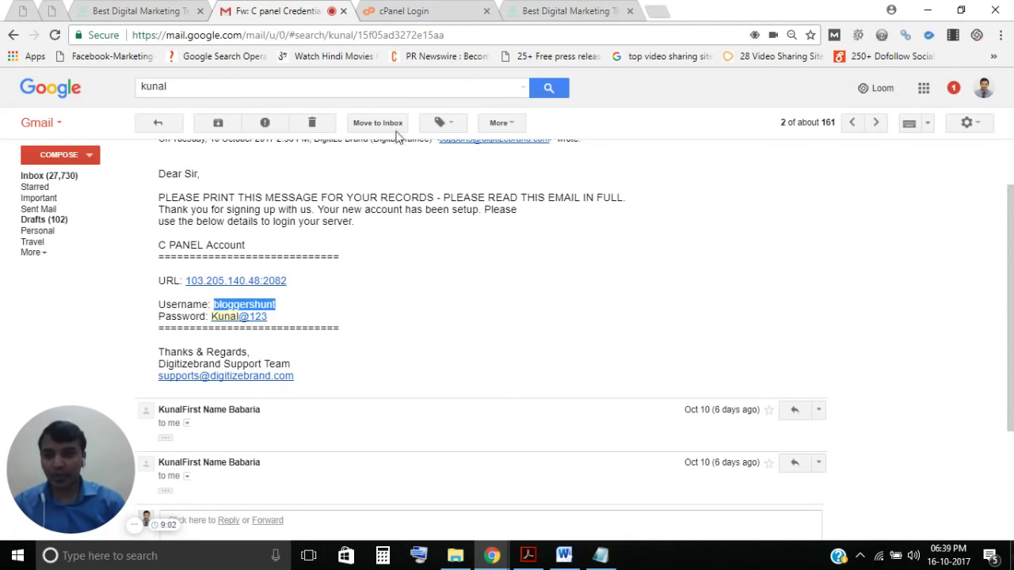
{"action": "left_click", "coordinate": [447, 10]}
{"action": "left_click", "coordinate": [502, 272]}
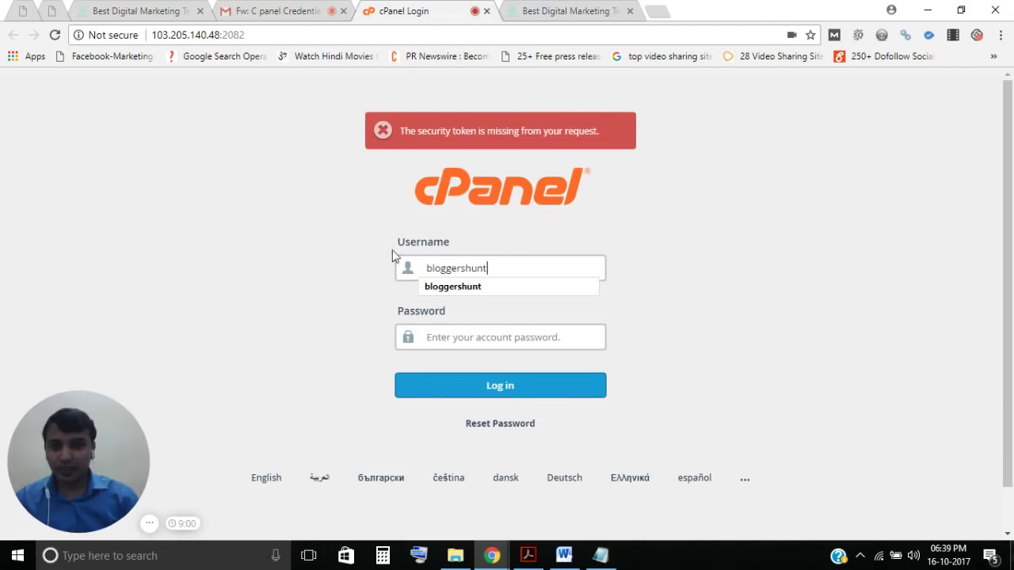
Copy the account password from the email into the login form and log in to cPanel.
{"action": "left_click", "coordinate": [313, 11]}
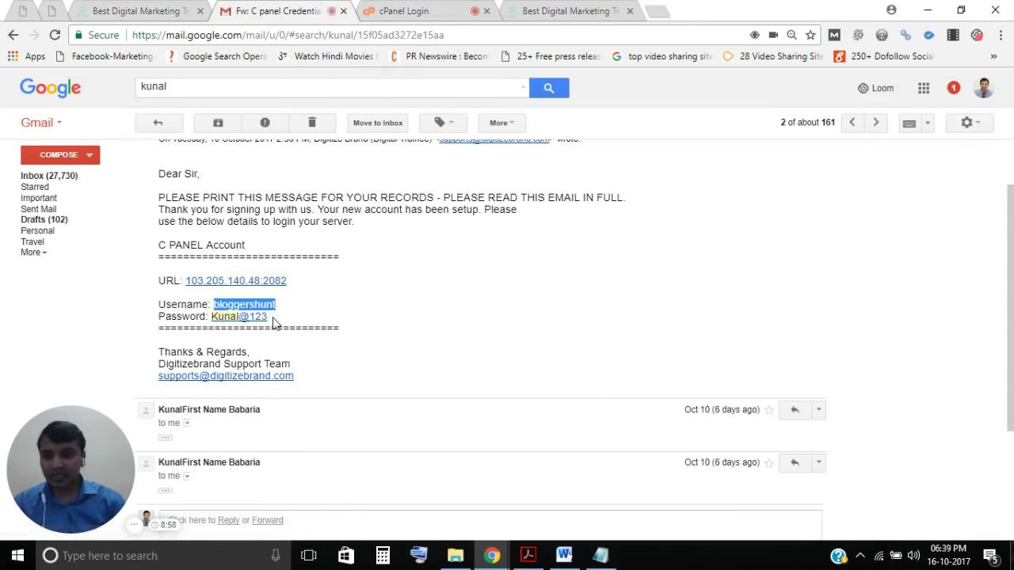
{"action": "left_click_drag", "start_coordinate": [269, 318], "coordinate": [211, 318]}
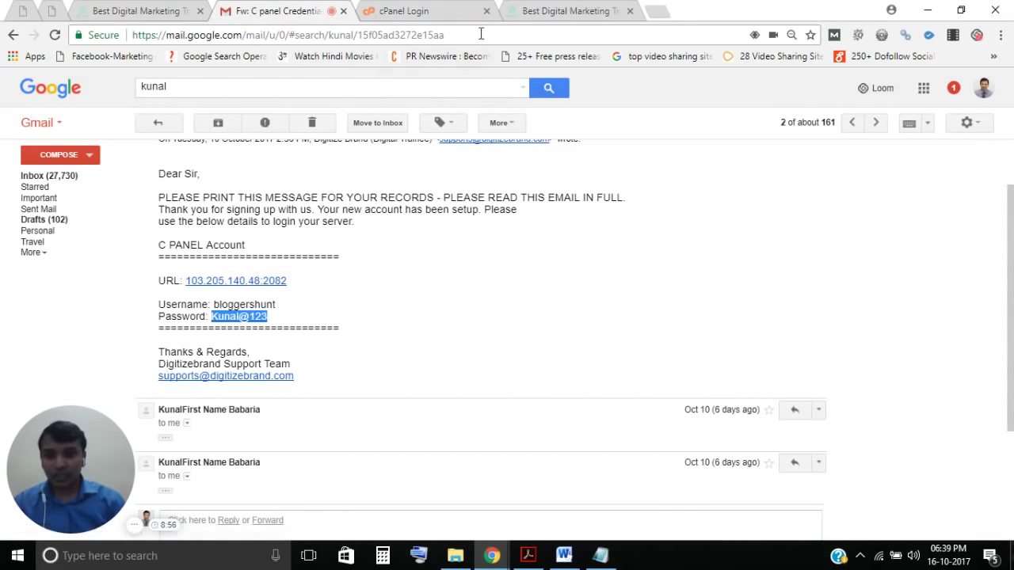
{"action": "key", "text": "ctrl+Tab"}
{"action": "key", "text": "ctrl+v"}
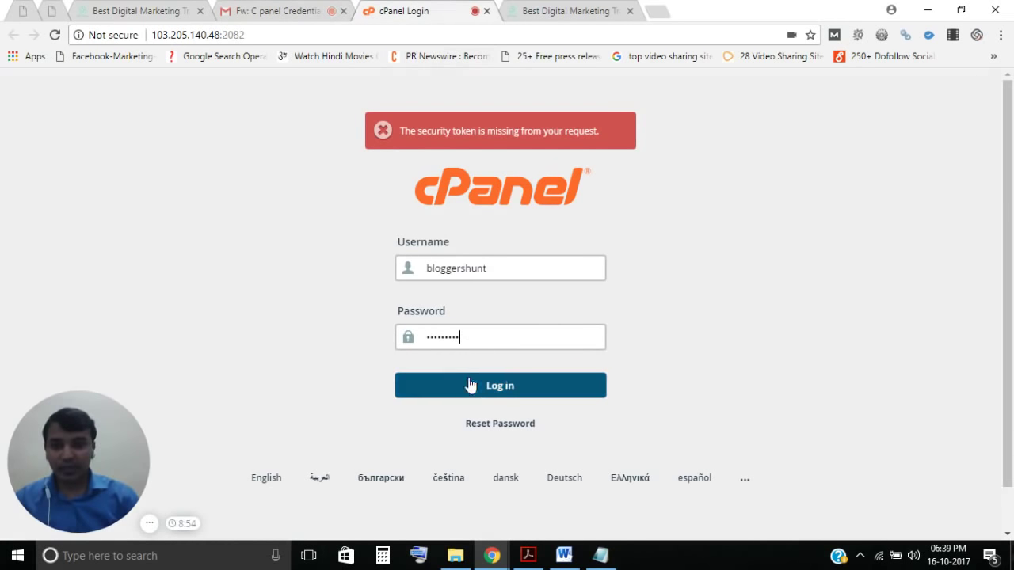
{"action": "left_click", "coordinate": [470, 385]}
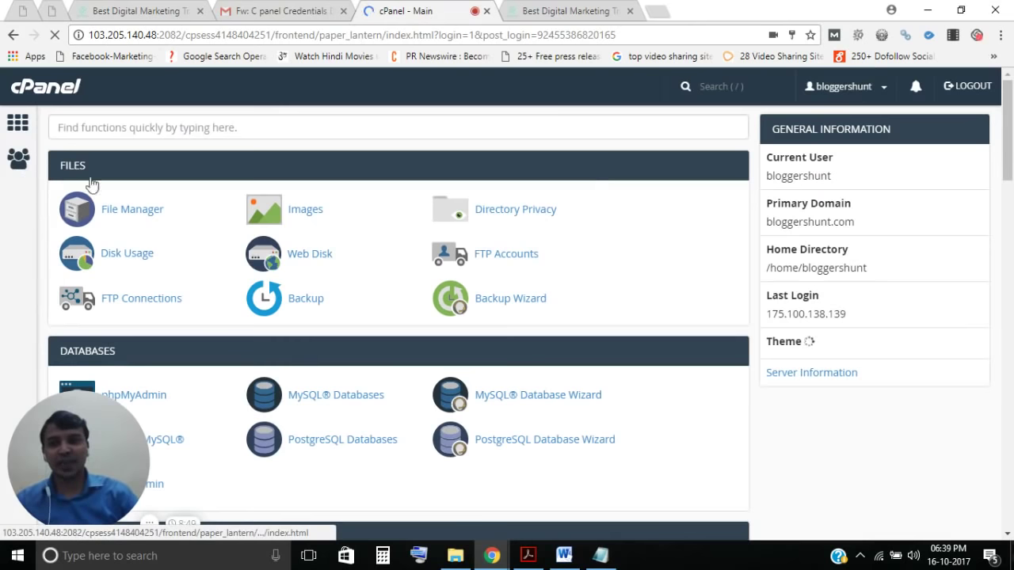
Open cPanel's File Manager and go into the public_html folder.
{"action": "scroll", "coordinate": [169, 346], "scroll_direction": "down", "scroll_amount": 6}
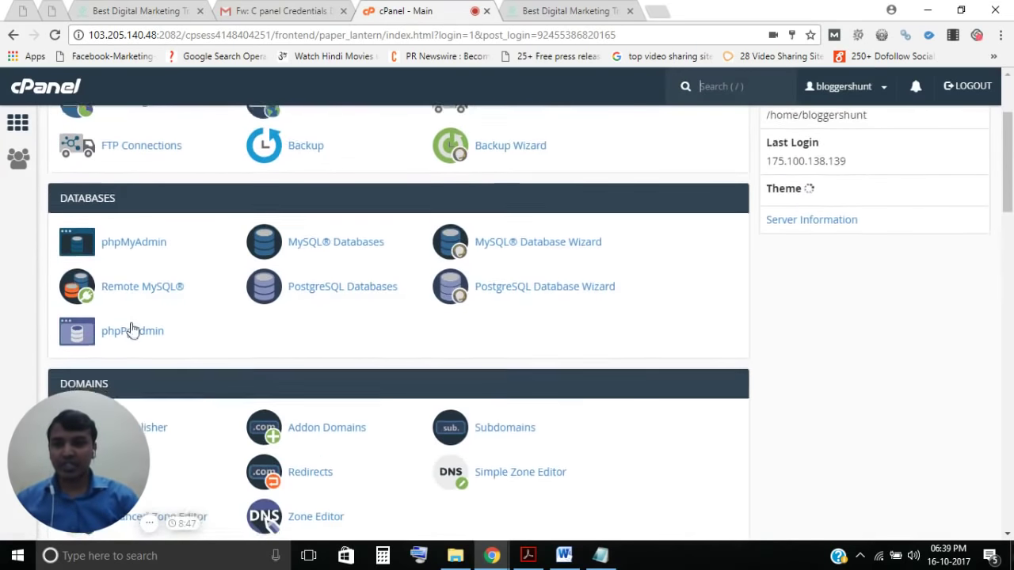
{"action": "scroll", "coordinate": [222, 349], "scroll_direction": "down", "scroll_amount": 5}
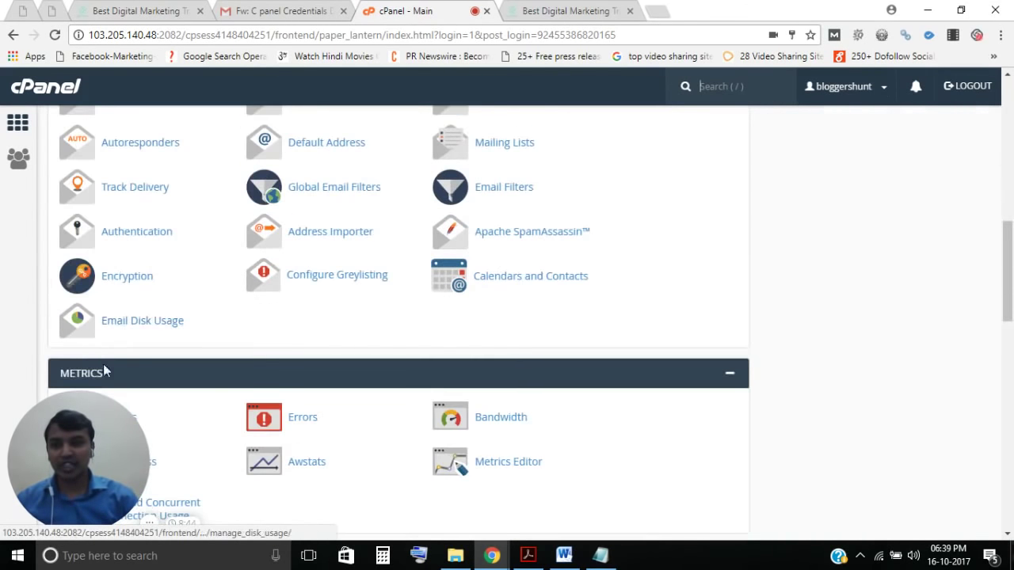
{"action": "scroll", "coordinate": [403, 396], "scroll_direction": "up", "scroll_amount": 12}
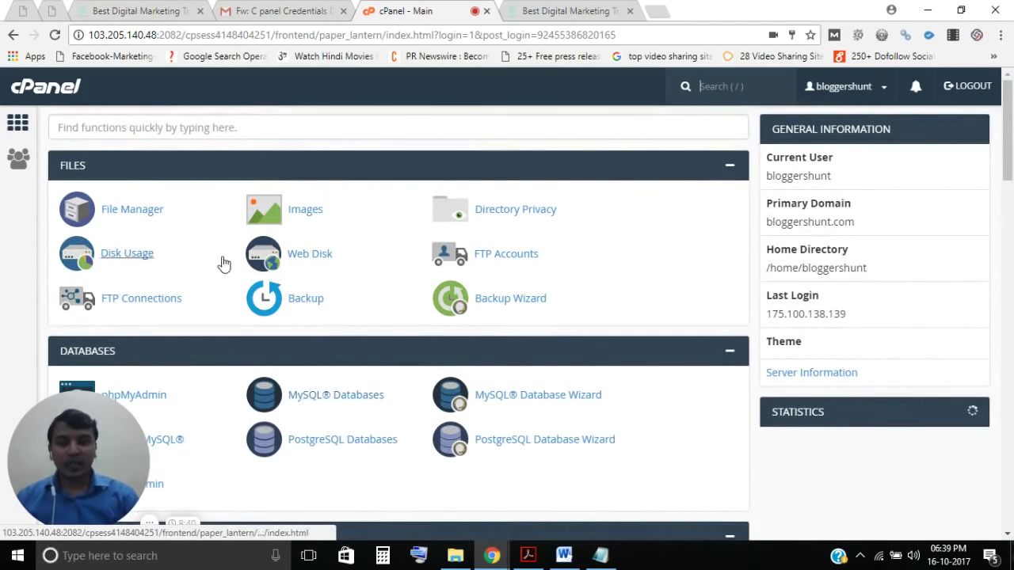
{"action": "left_click", "coordinate": [135, 212]}
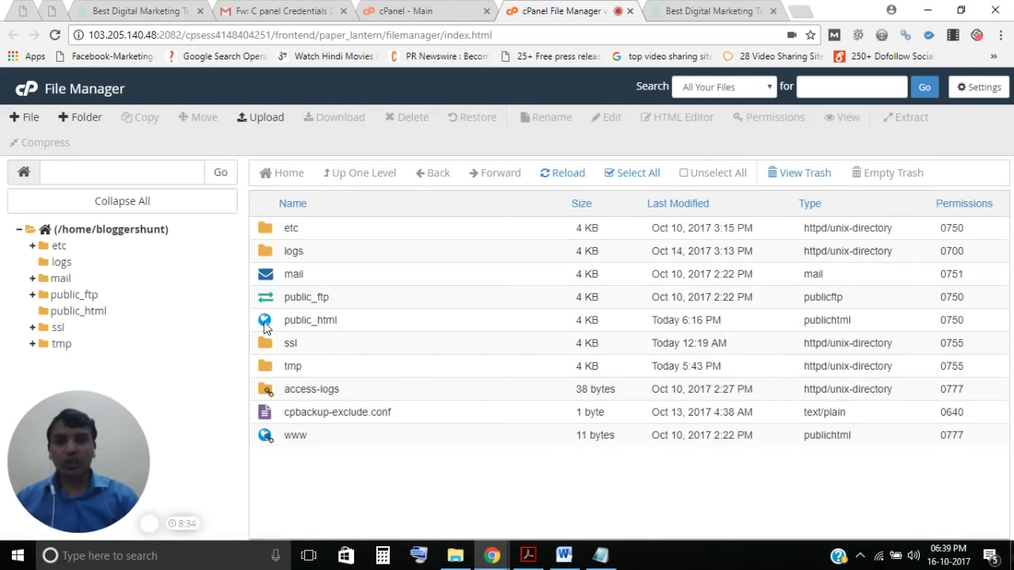
{"action": "double_click", "coordinate": [266, 326]}
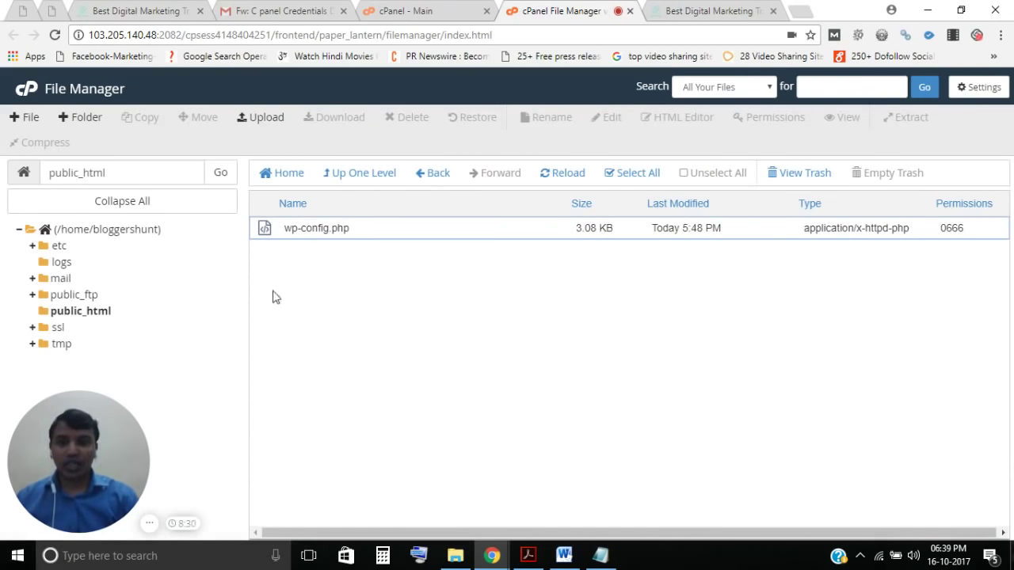
Delete the wp-config.php file from public_html.
{"action": "left_click", "coordinate": [269, 230]}
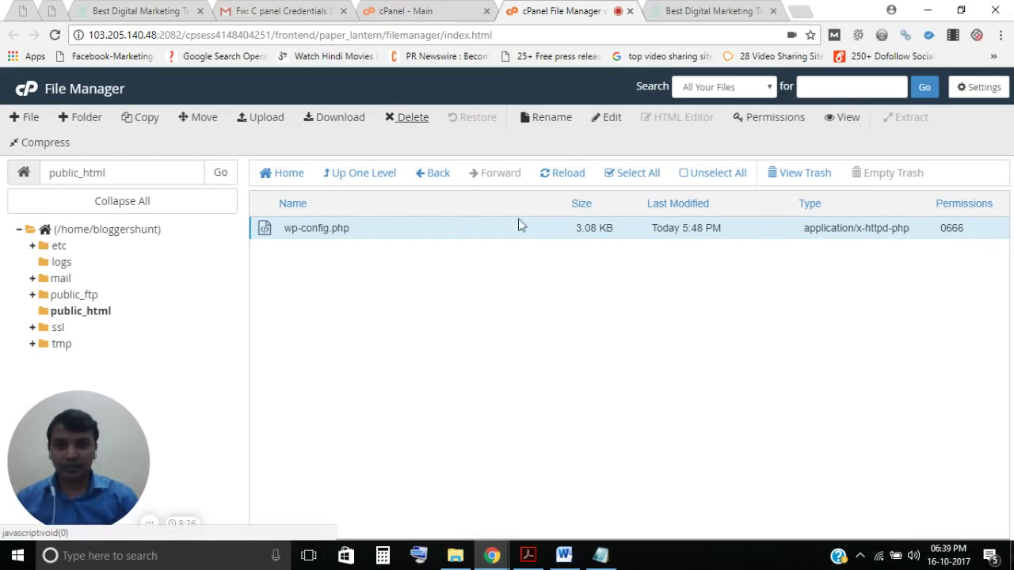
{"action": "key", "text": "Delete"}
{"action": "left_click", "coordinate": [634, 350]}
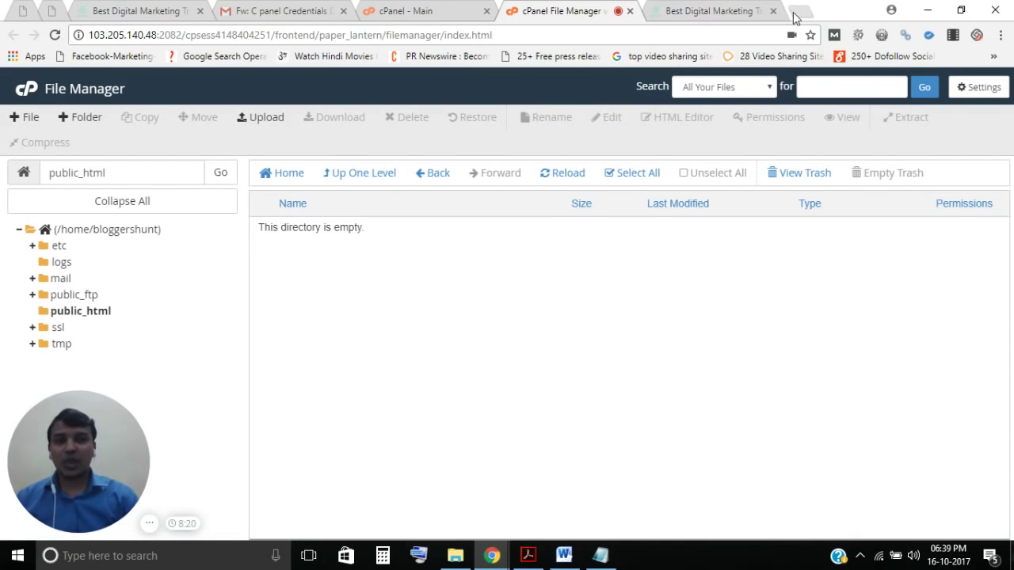
Open wordpress.org in a new browser tab and download the WordPress 4.8.2 zip.
{"action": "left_click", "coordinate": [795, 16]}
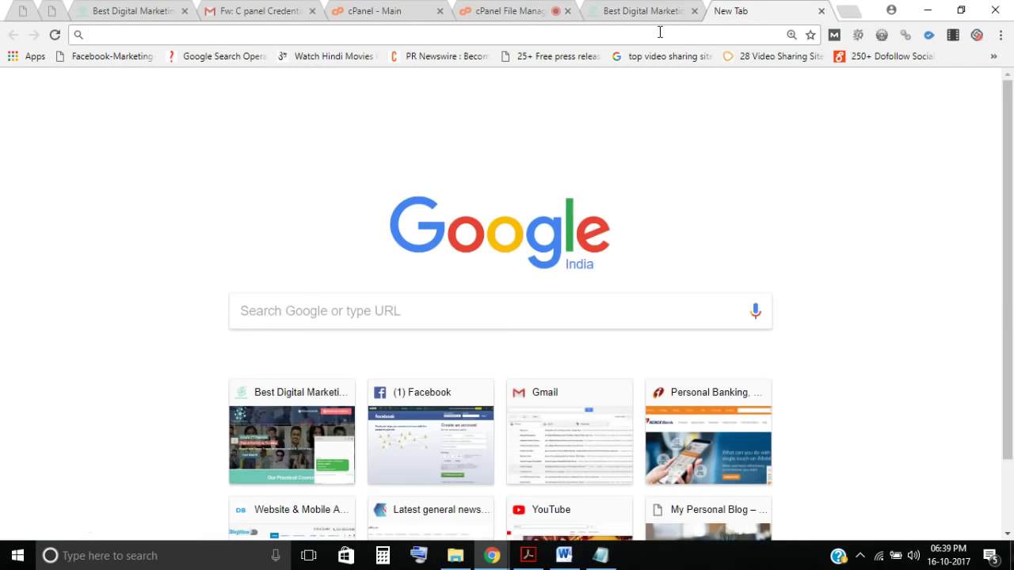
{"action": "type", "text": "ORD"}
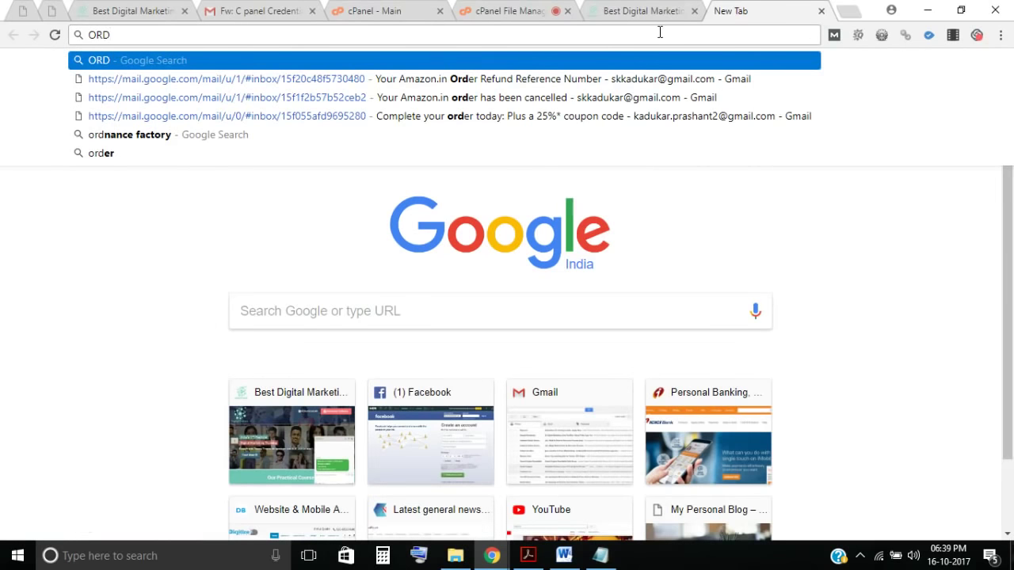
{"action": "type", "text": "PRESS"}
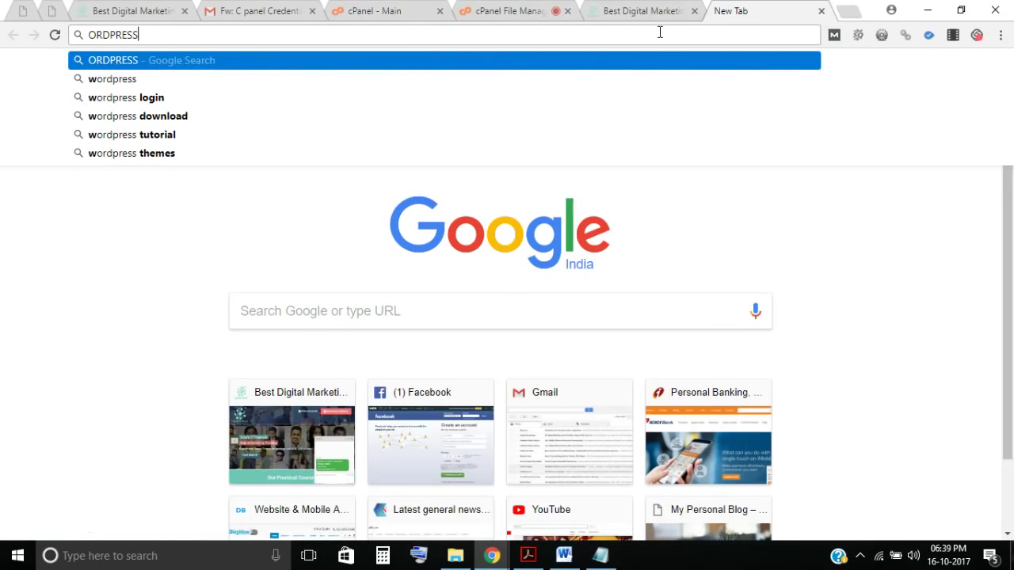
{"action": "key", "text": "Down"}
{"action": "type", "text": ".OR"}
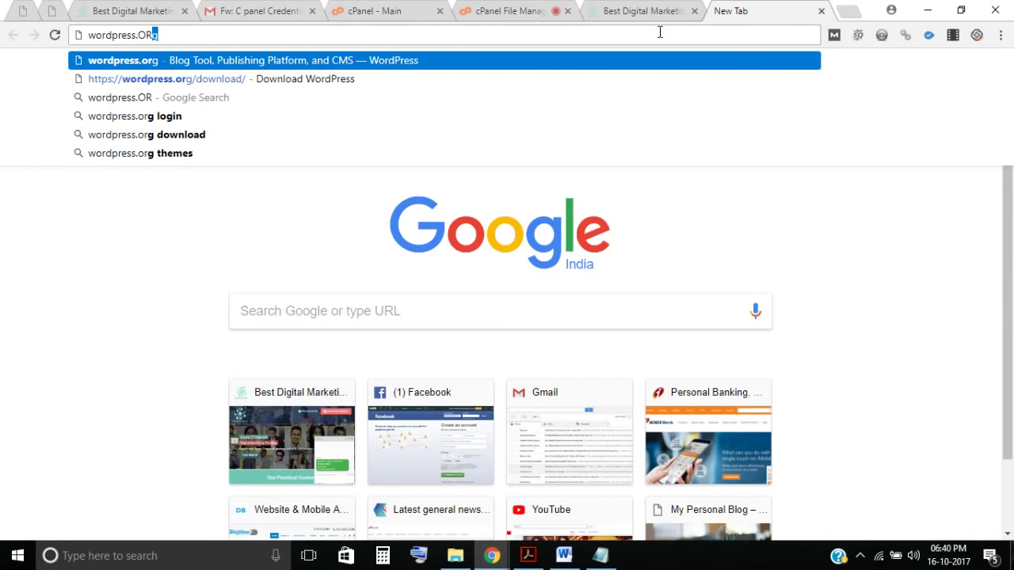
{"action": "key", "text": "Return"}
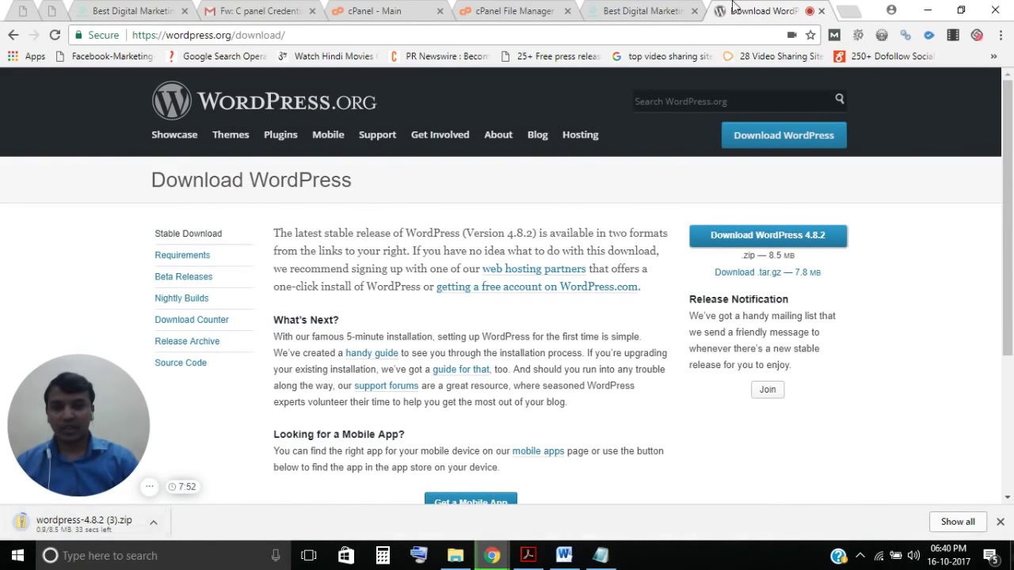
Upload the wordpress-4.8.2 zip from the Downloads folder to public_html in File Manager and return to that directory.
{"action": "left_click", "coordinate": [507, 12]}
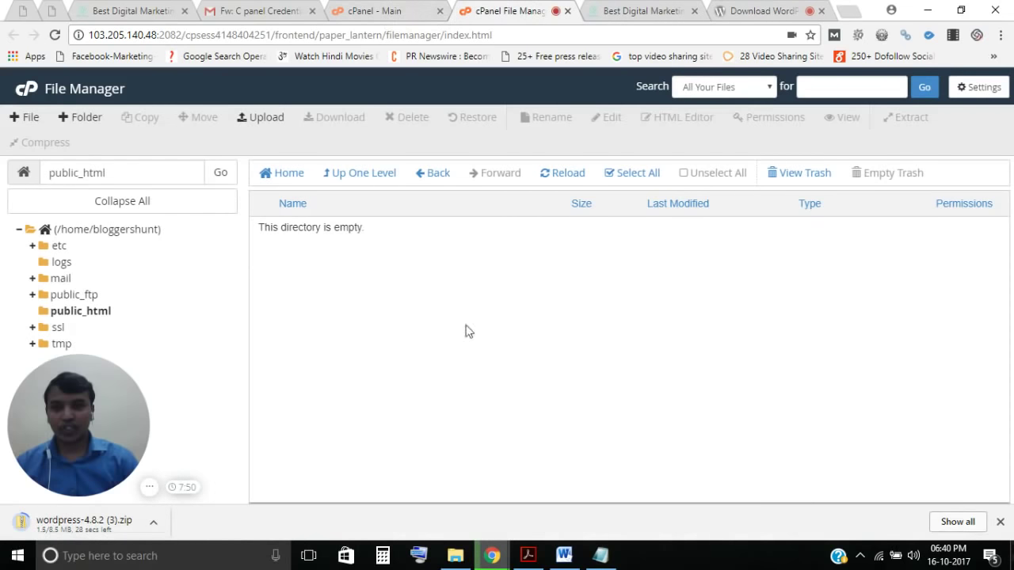
{"action": "left_click", "coordinate": [266, 119]}
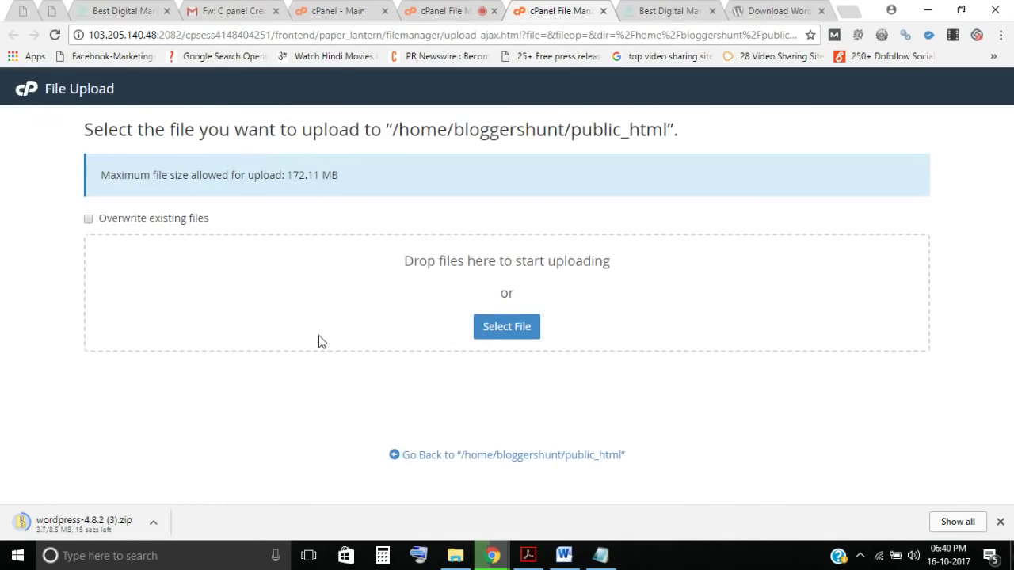
{"action": "left_click", "coordinate": [506, 326]}
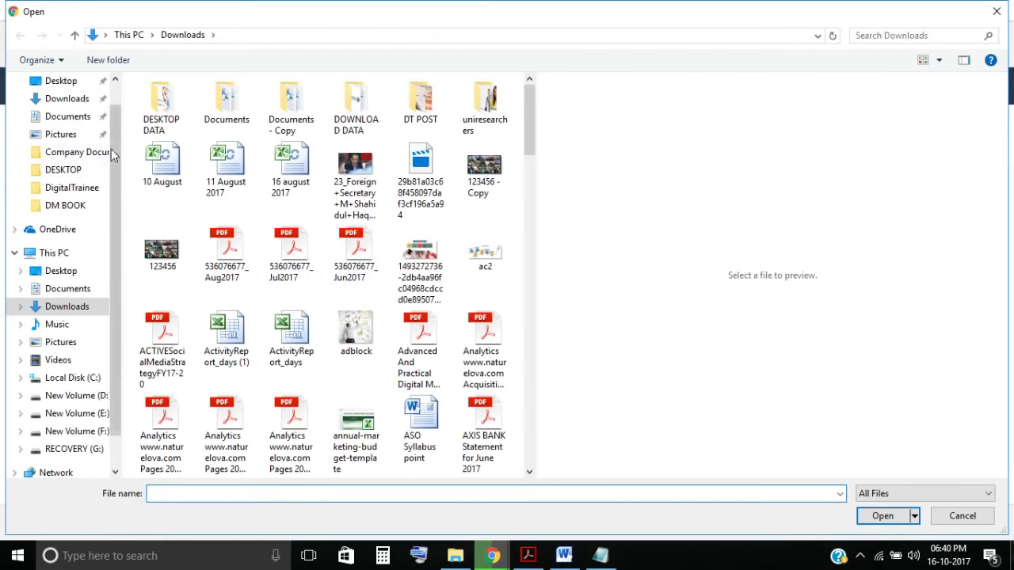
{"action": "left_click_drag", "start_coordinate": [526, 134], "coordinate": [526, 474]}
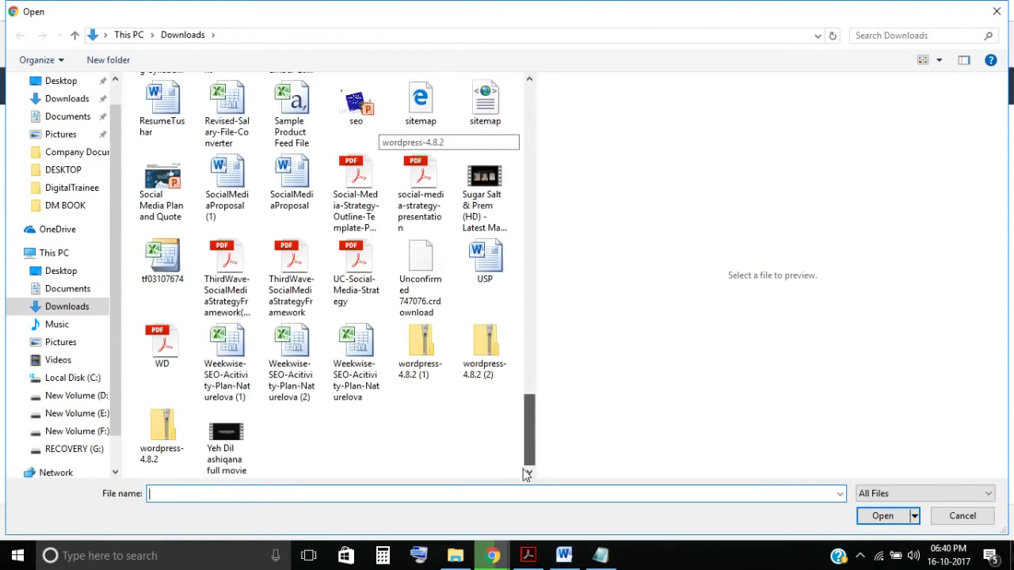
{"action": "left_click", "coordinate": [166, 438]}
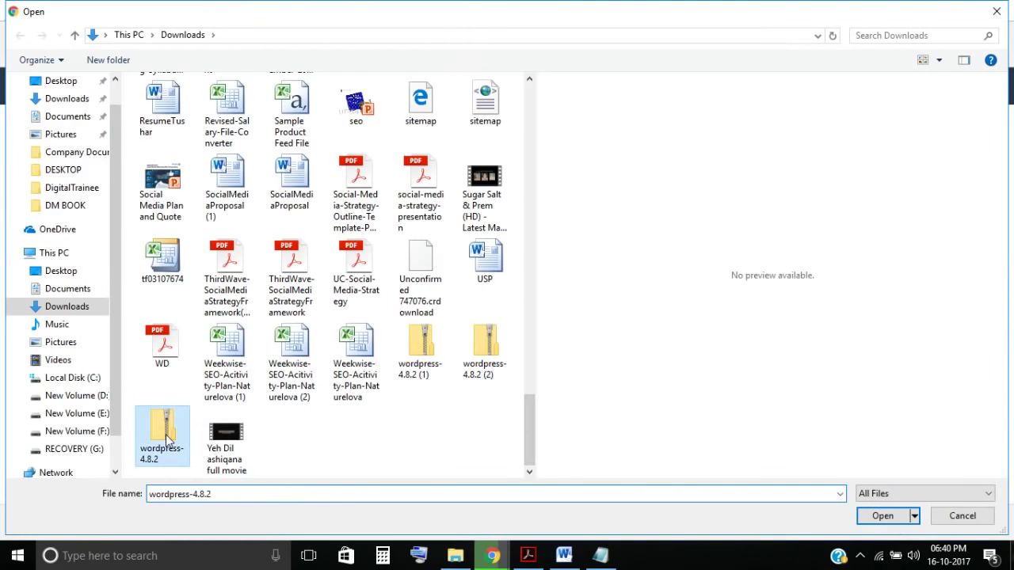
{"action": "double_click", "coordinate": [166, 438]}
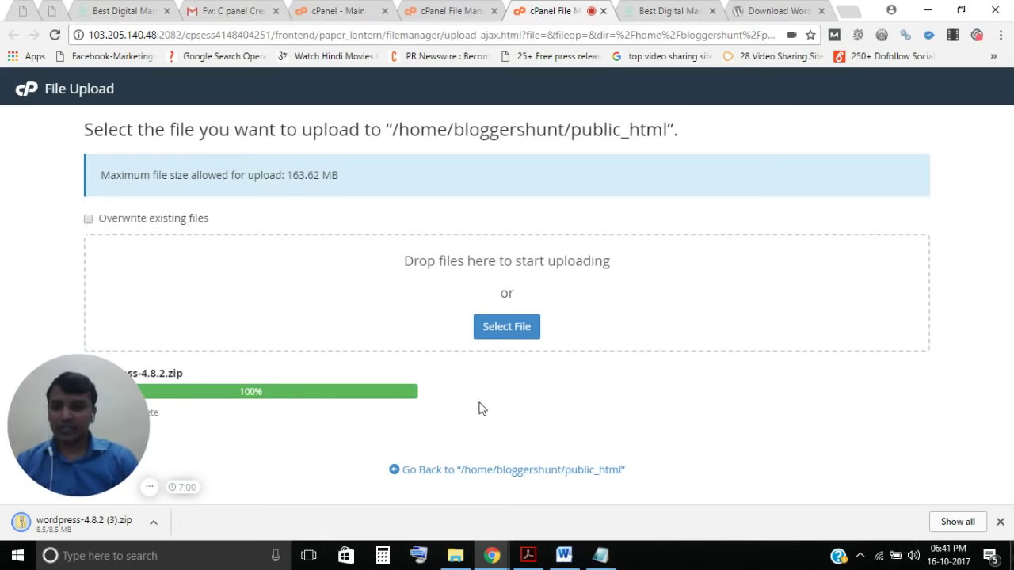
{"action": "left_click", "coordinate": [436, 471]}
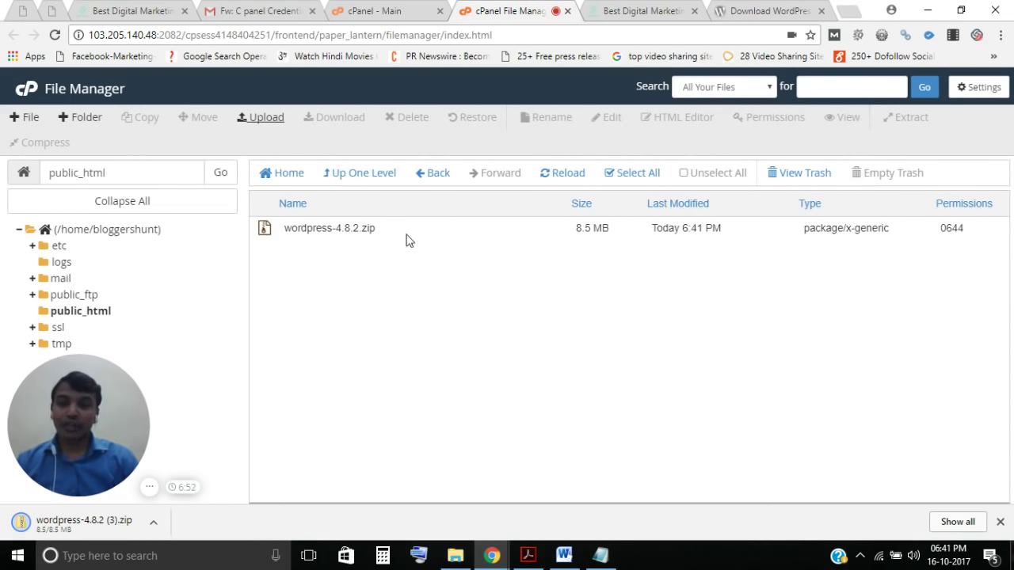
Extract wordpress-4.8.2.zip into /public_html and close the extraction results.
{"action": "right_click", "coordinate": [324, 228]}
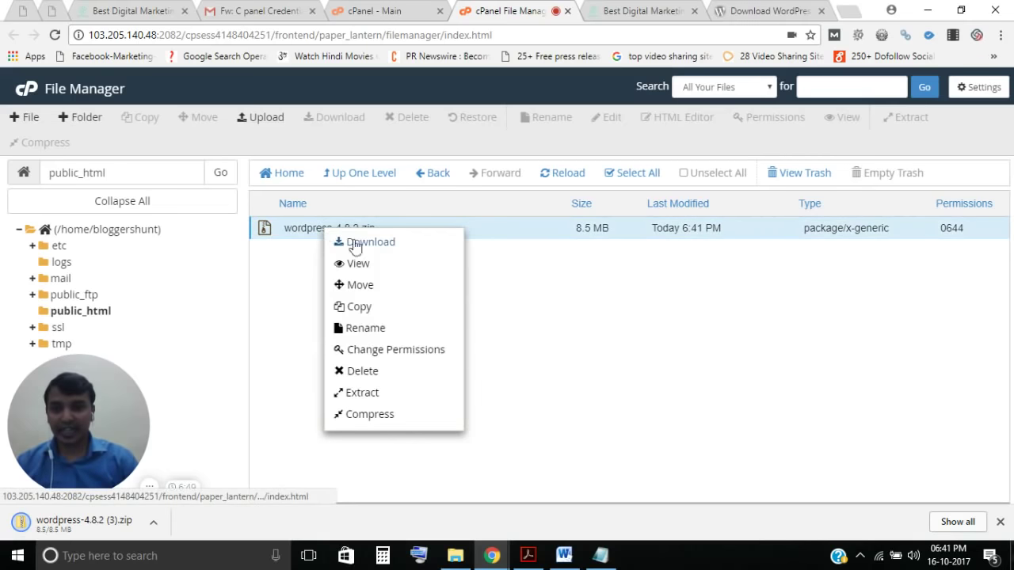
{"action": "left_click", "coordinate": [399, 384]}
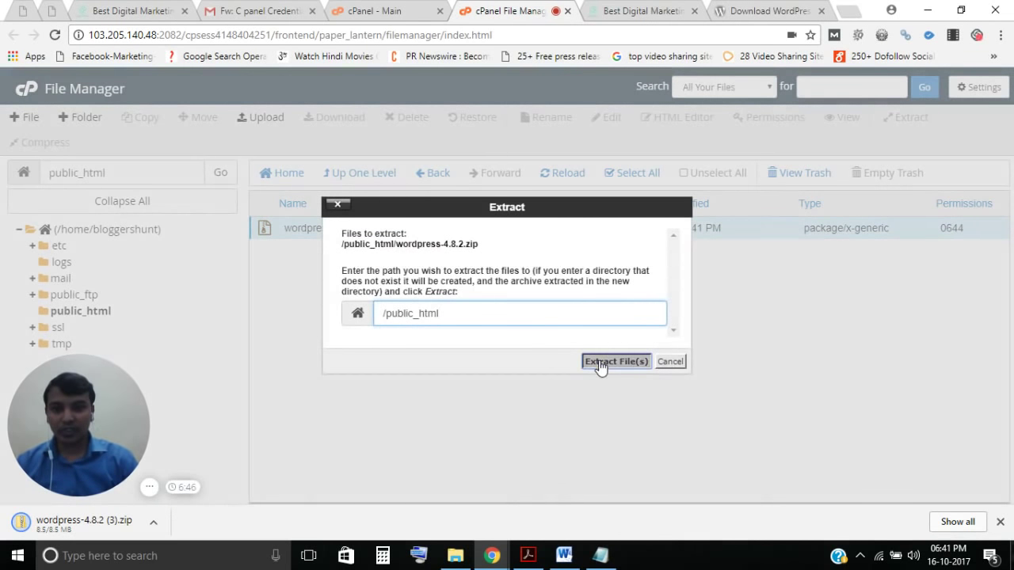
{"action": "left_click", "coordinate": [615, 362]}
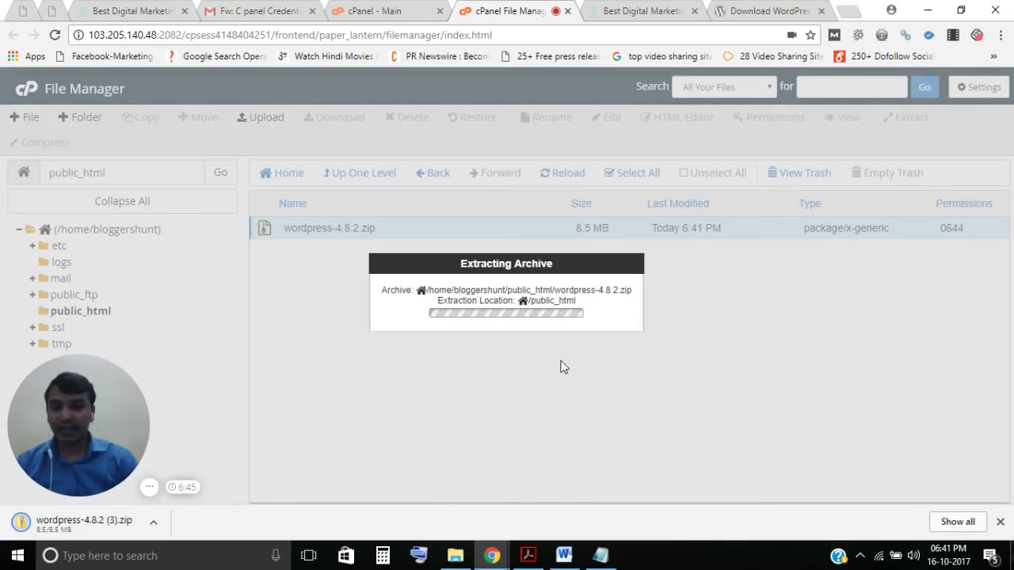
{"action": "left_click", "coordinate": [743, 438]}
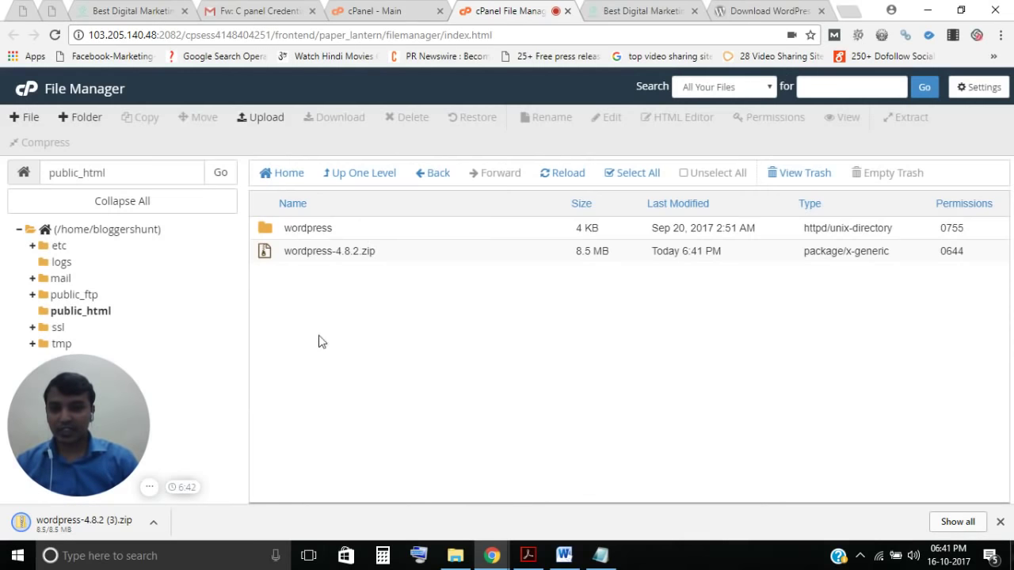
Move all files from public_html/wordpress into /public_html and return to the public_html directory.
{"action": "double_click", "coordinate": [267, 230]}
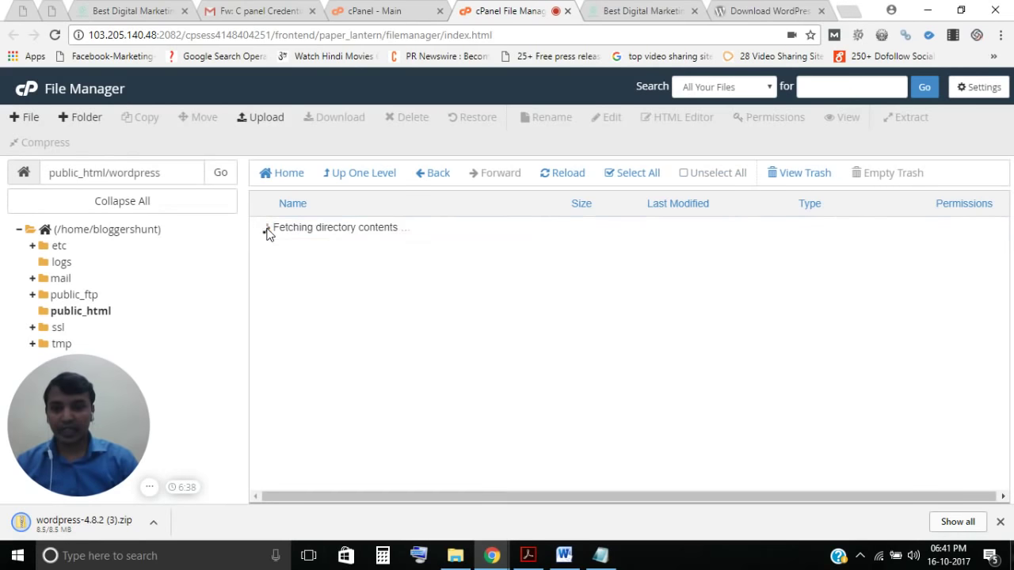
{"action": "left_click", "coordinate": [639, 173]}
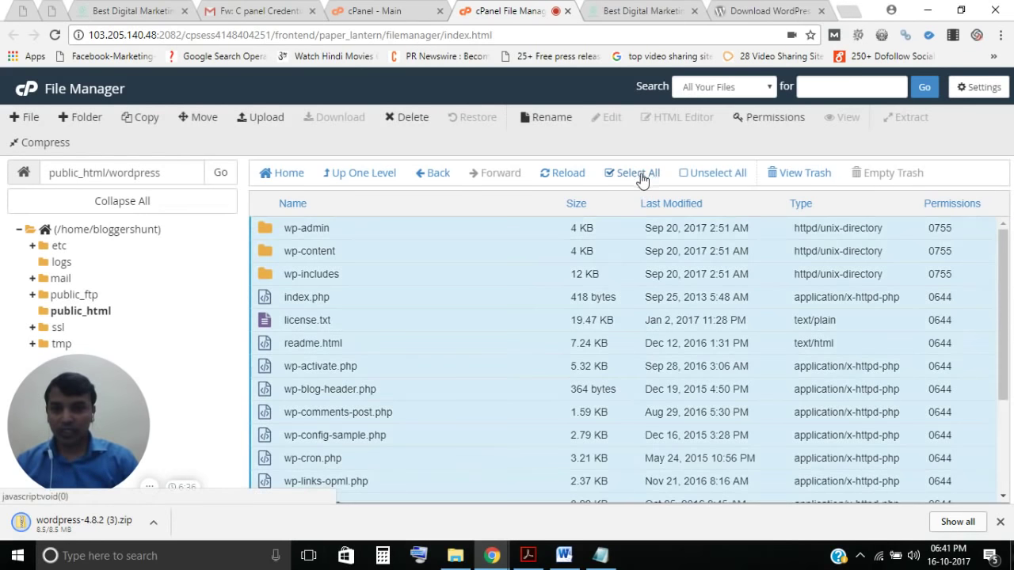
{"action": "left_click", "coordinate": [197, 118]}
{"action": "double_click", "coordinate": [446, 353]}
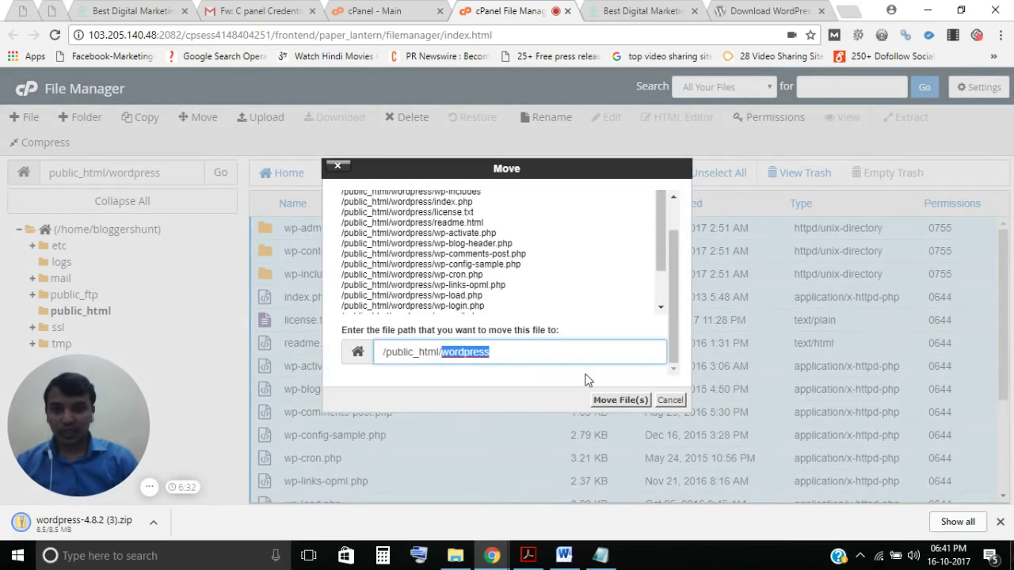
{"action": "key", "text": "BackSpace"}
{"action": "key", "text": "Return"}
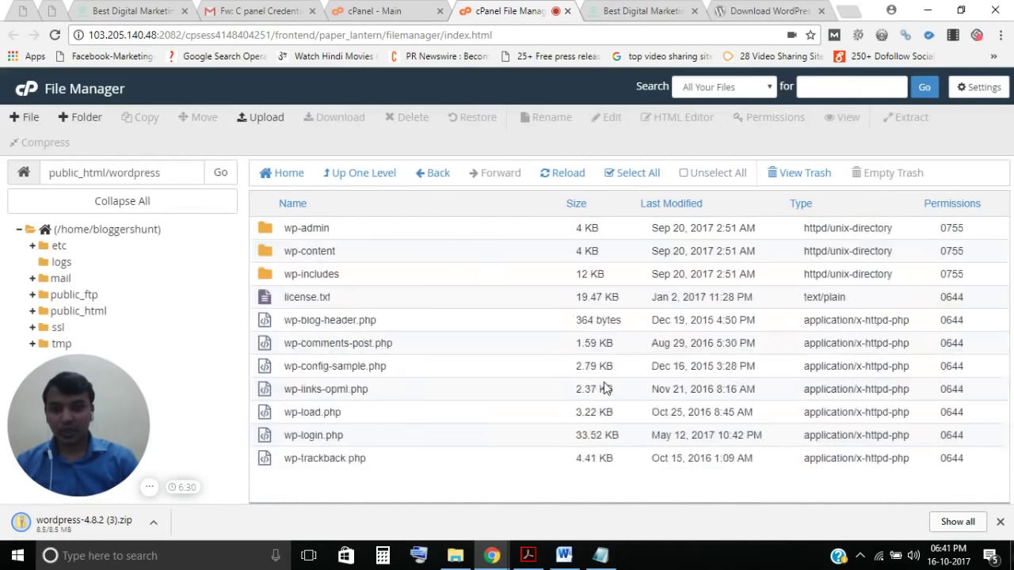
{"action": "left_click", "coordinate": [434, 174]}
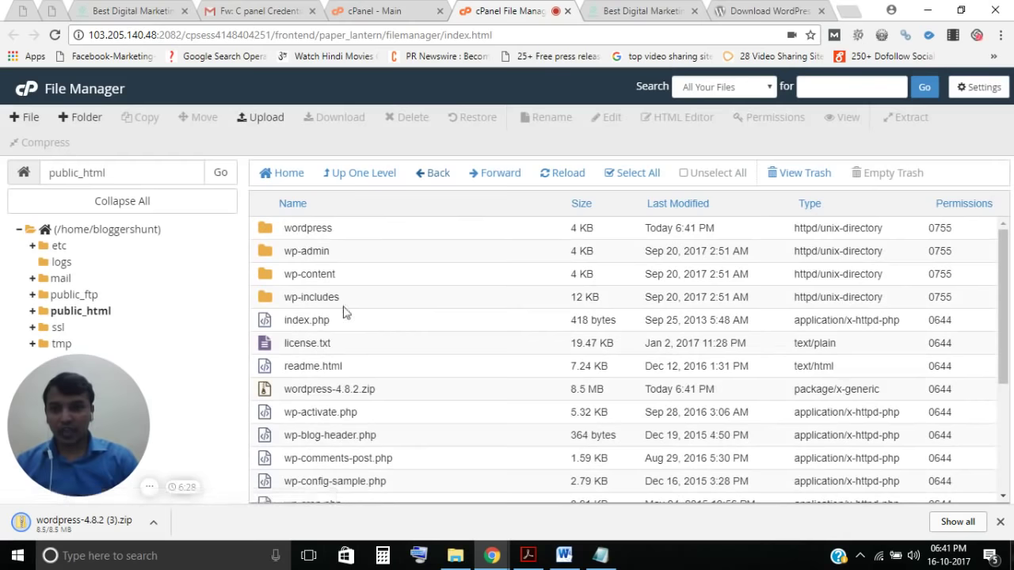
{"action": "scroll", "coordinate": [421, 346], "scroll_direction": "down", "scroll_amount": 2}
{"action": "scroll", "coordinate": [420, 346], "scroll_direction": "up", "scroll_amount": 2}
Load bloggershunt.com in the browser tab showing the WordPress download page.
{"action": "left_click", "coordinate": [744, 11]}
{"action": "left_click", "coordinate": [553, 37]}
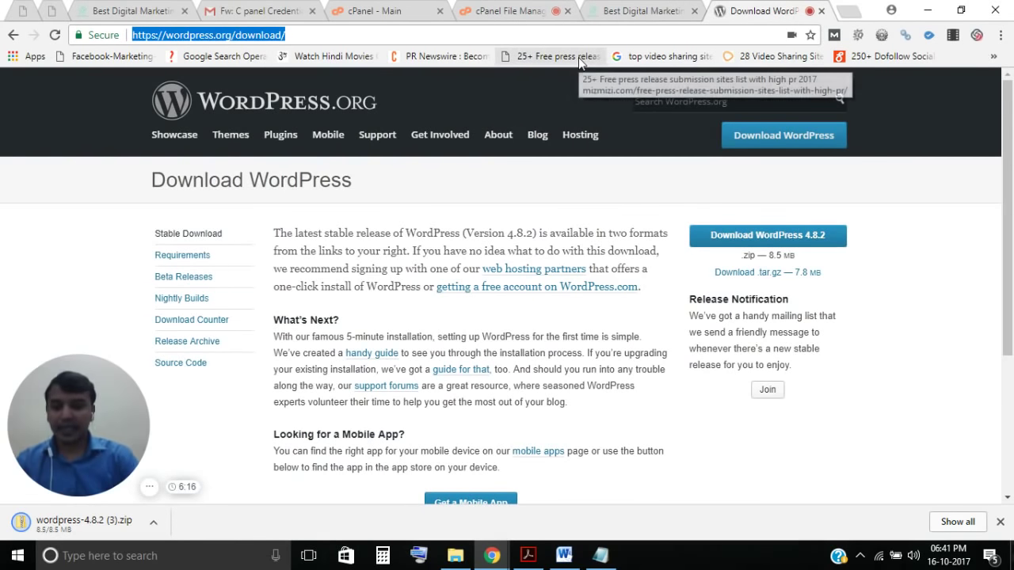
{"action": "type", "text": "B"}
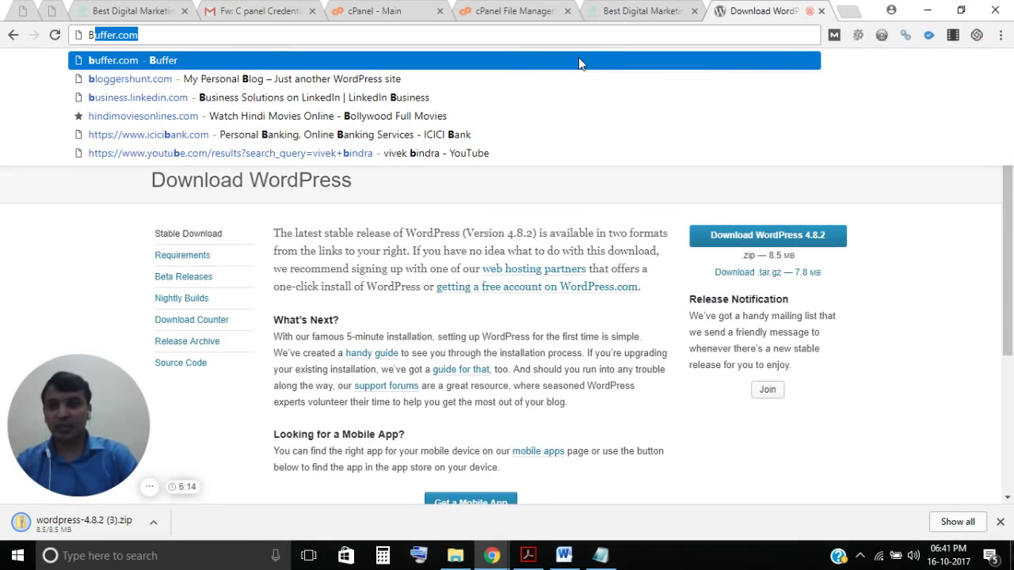
{"action": "key", "text": "Down"}
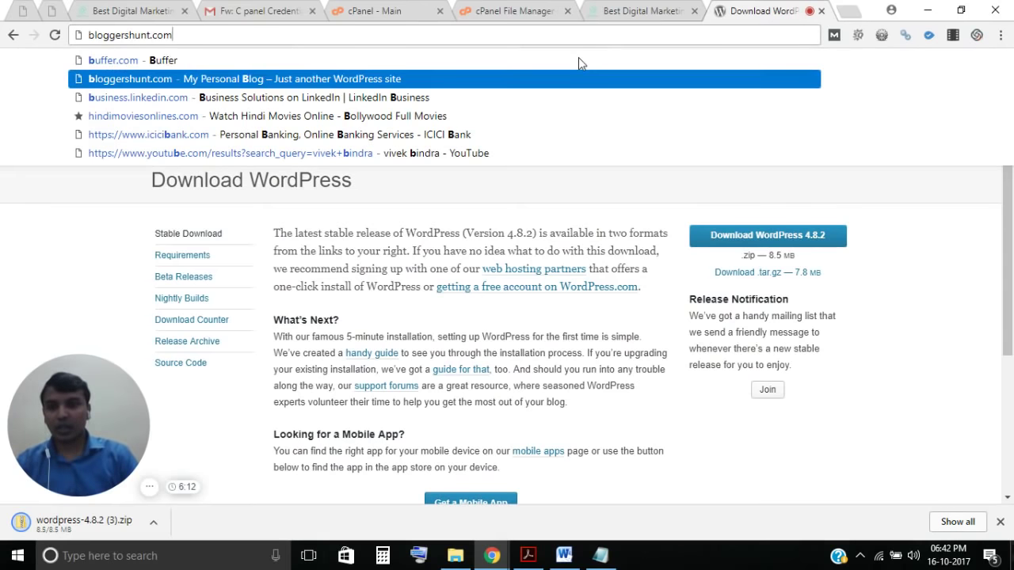
{"action": "key", "text": "Return"}
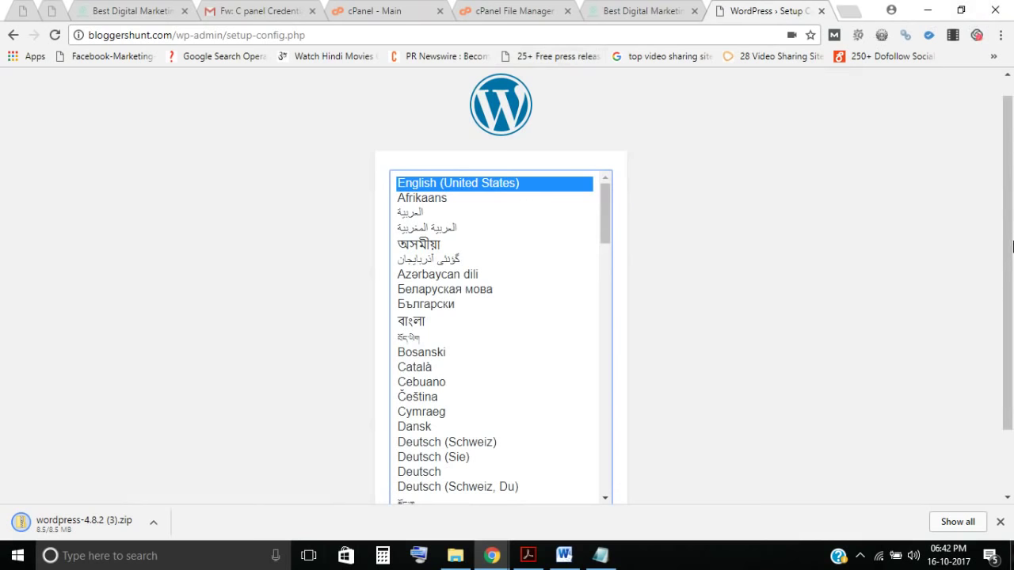
Continue the WordPress setup in English (United States) and proceed to the database connection details form.
{"action": "scroll", "coordinate": [999, 238], "scroll_direction": "down", "scroll_amount": 1}
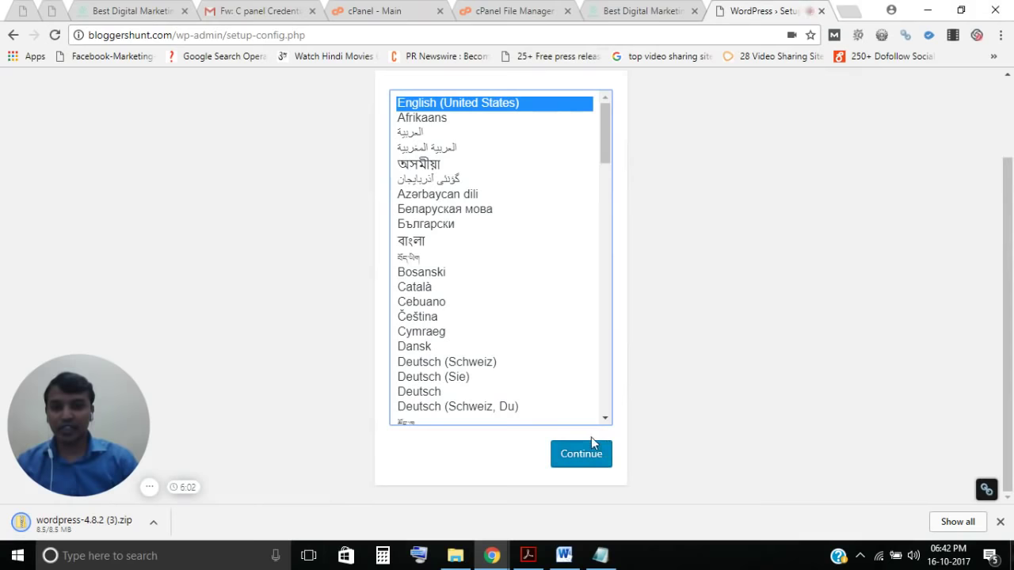
{"action": "left_click", "coordinate": [582, 457]}
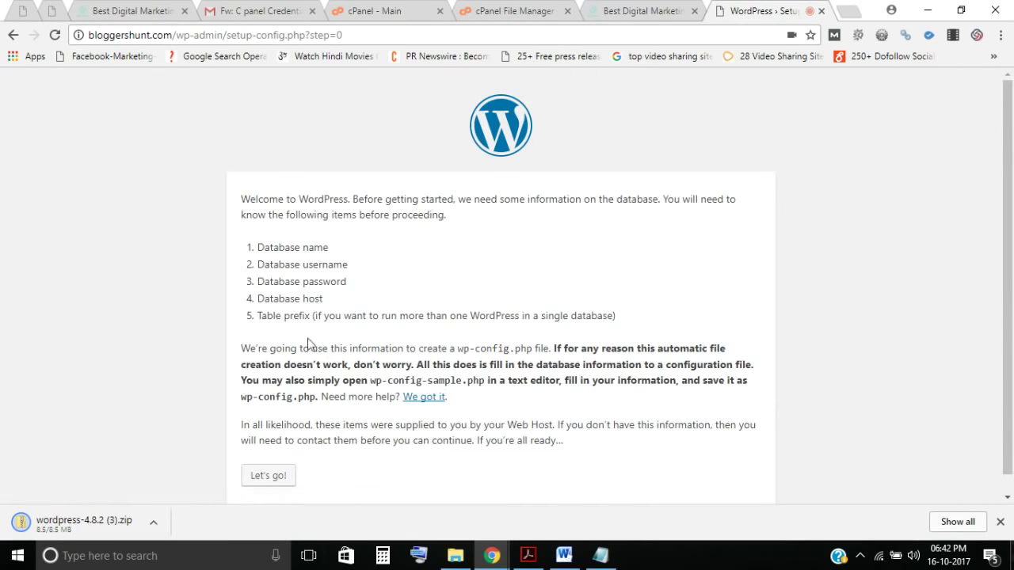
{"action": "scroll", "coordinate": [267, 455], "scroll_direction": "down", "scroll_amount": 1}
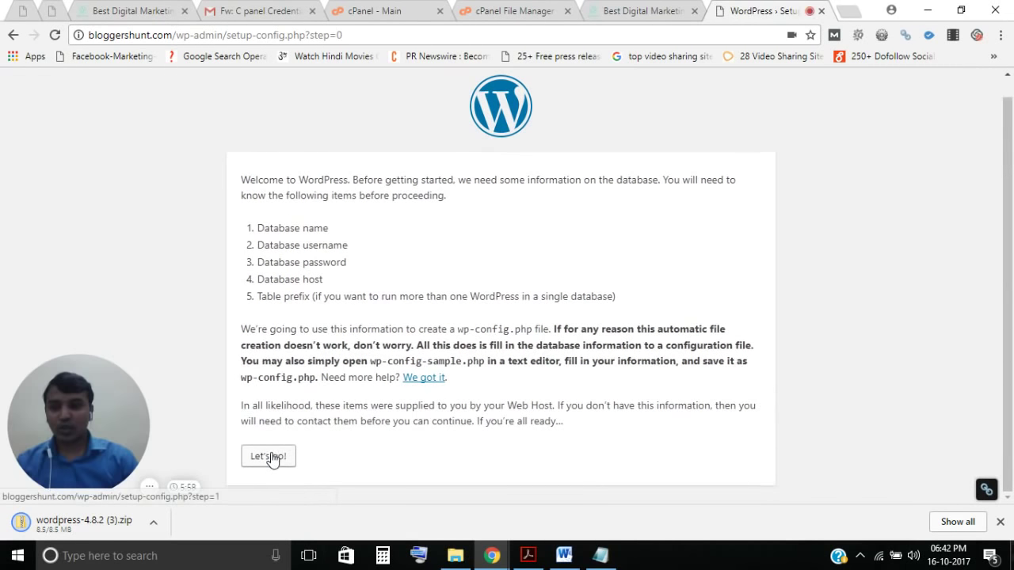
{"action": "left_click", "coordinate": [270, 457]}
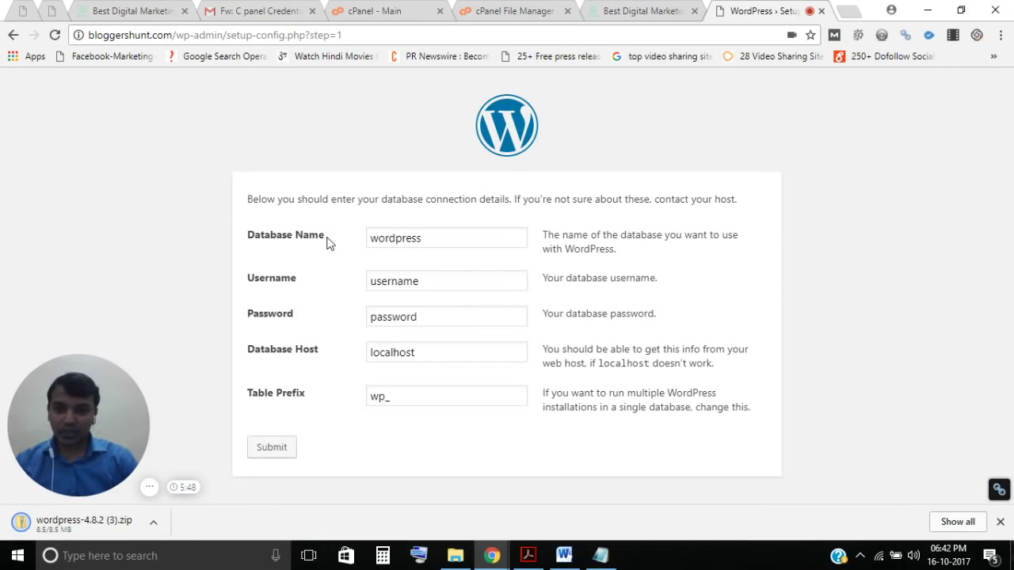
Switch to the cPanel main page and open MySQL Databases.
{"action": "left_click", "coordinate": [388, 9]}
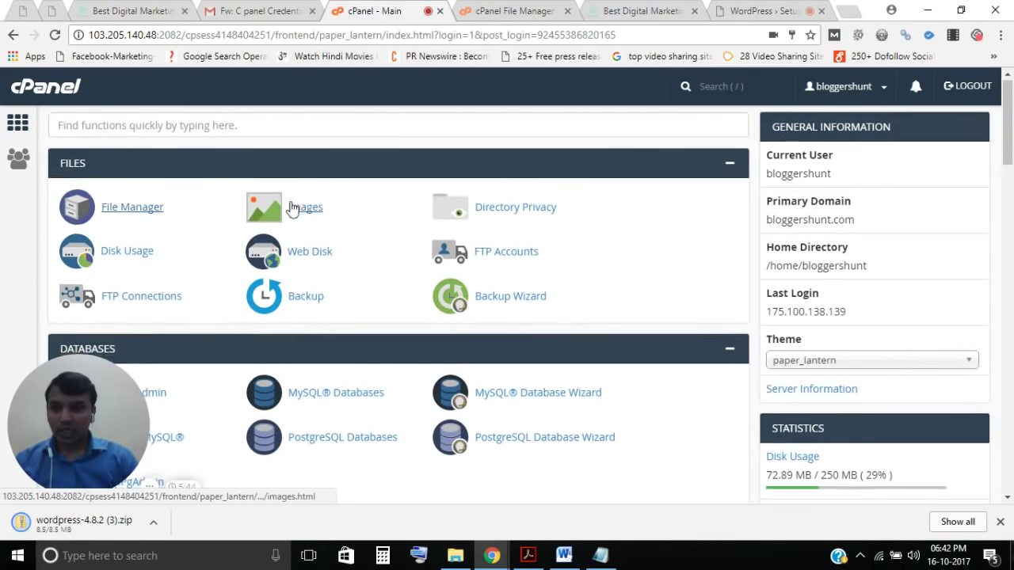
{"action": "scroll", "coordinate": [294, 218], "scroll_direction": "down", "scroll_amount": 2}
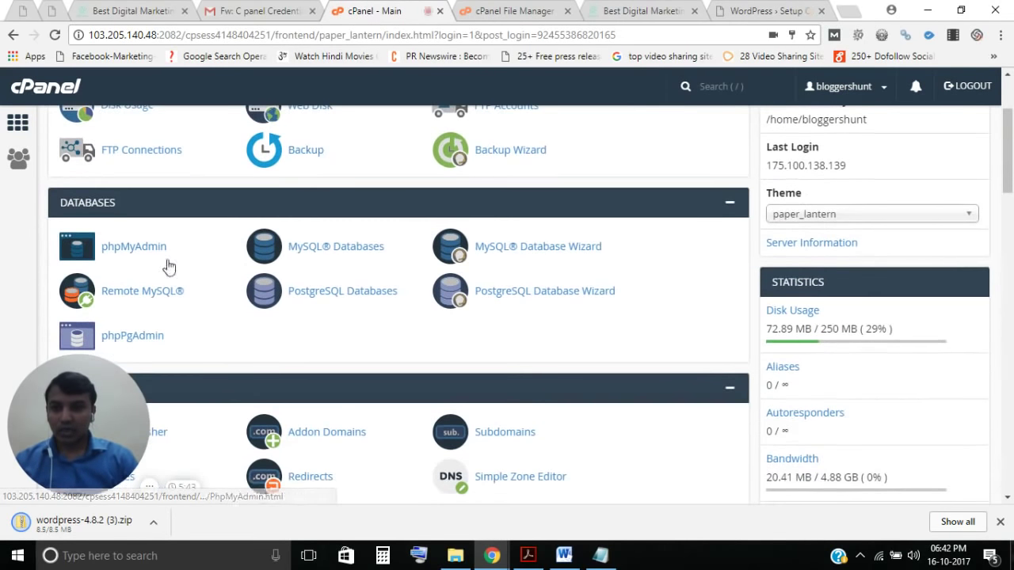
{"action": "left_click", "coordinate": [347, 250]}
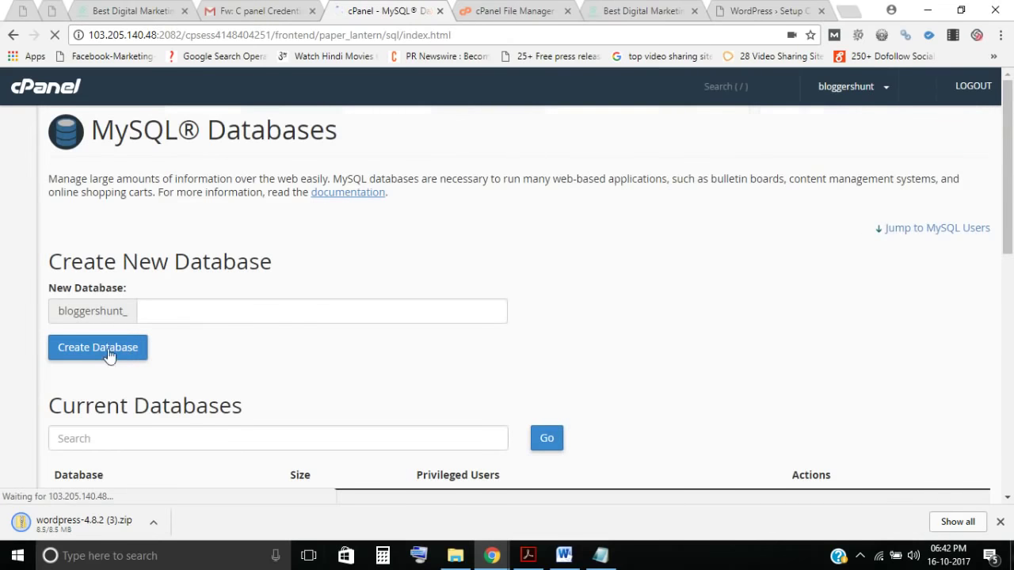
Create a new MySQL database using the owner's first name in lowercase after the bloggershunt_ prefix.
{"action": "left_click", "coordinate": [181, 307]}
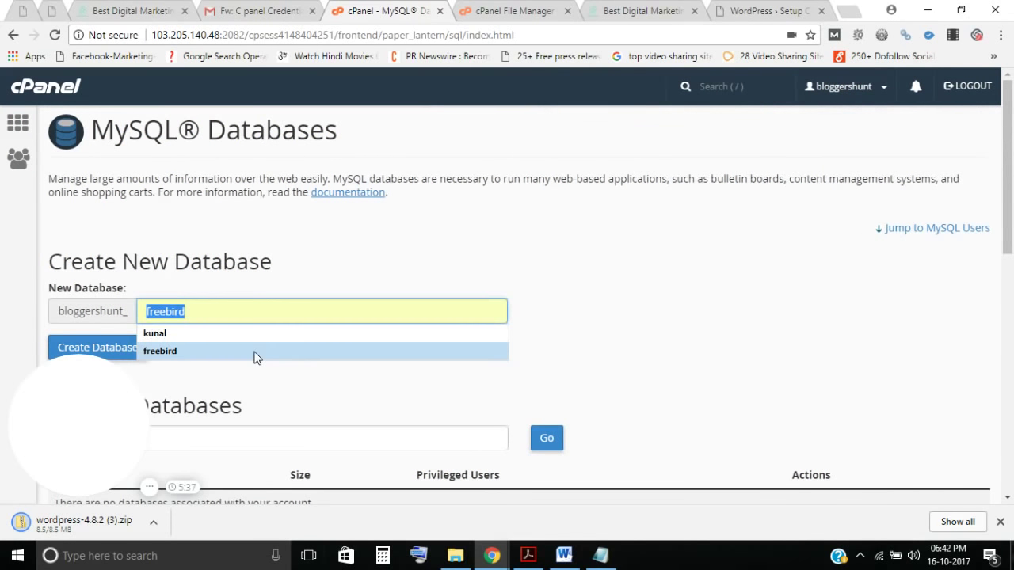
{"action": "type", "text": "PRAS"}
{"action": "key", "text": "BackSpace"}
{"action": "key", "text": "BackSpace"}
{"action": "key", "text": "BackSpace"}
{"action": "key", "text": "BackSpace"}
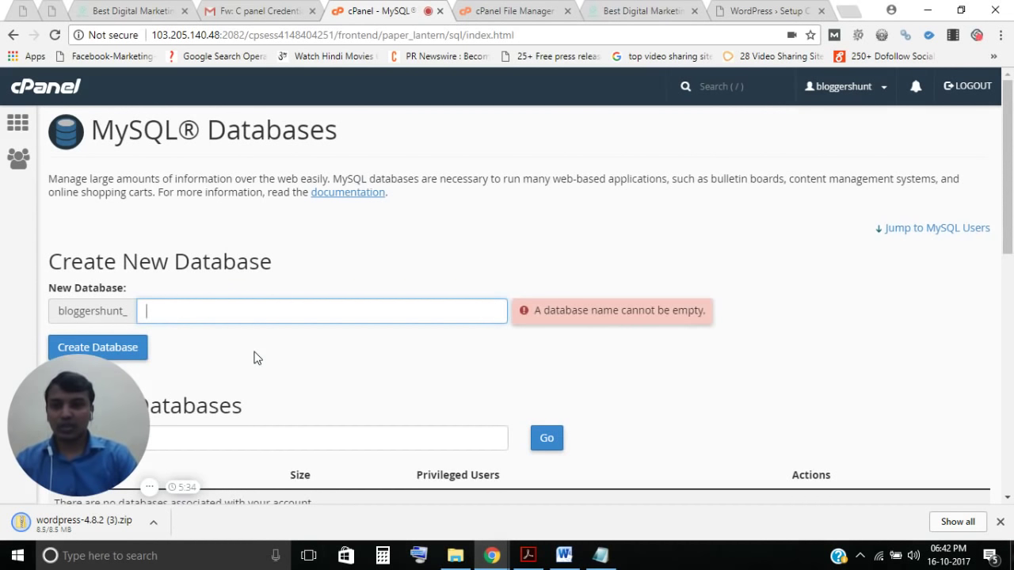
{"action": "type", "text": "pradhan"}
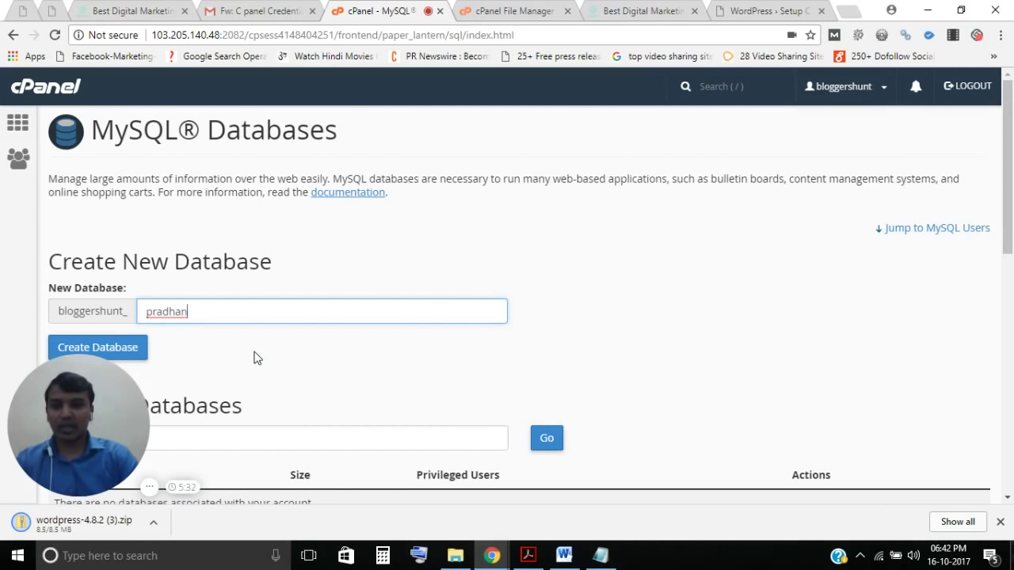
{"action": "type", "text": "t"}
{"action": "key", "text": "BackSpace"}
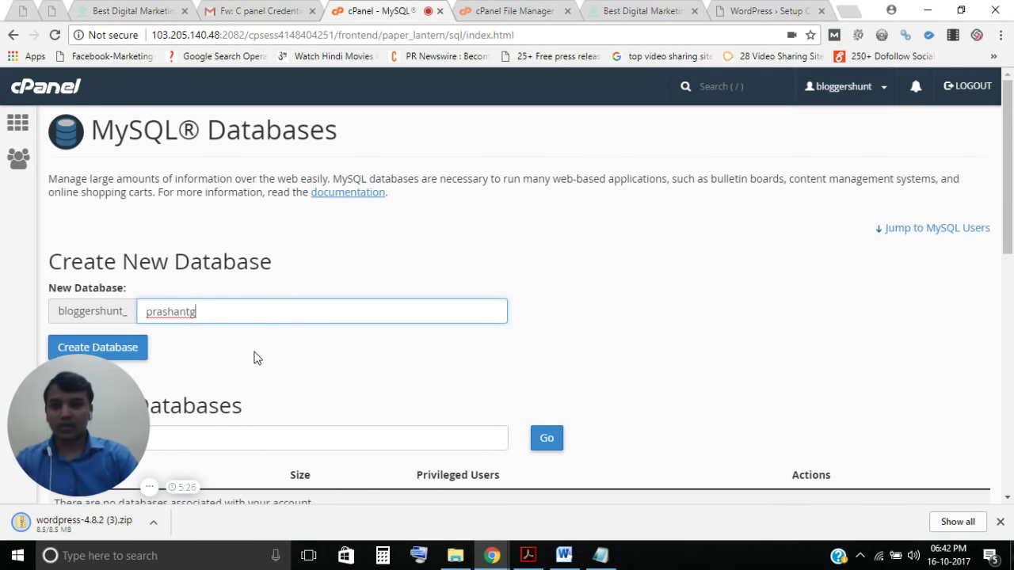
{"action": "key", "text": "BackSpace"}
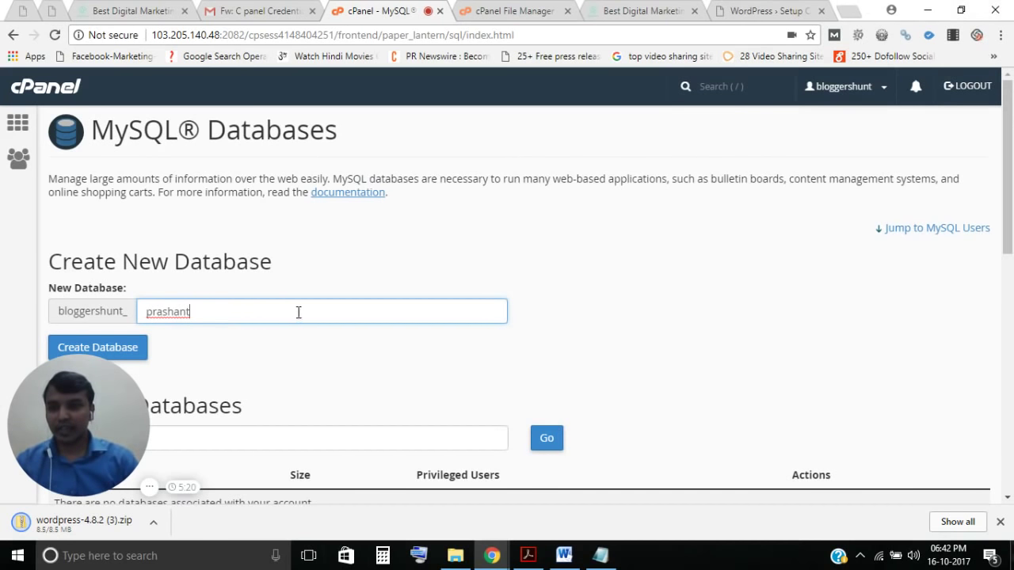
{"action": "scroll", "coordinate": [298, 312], "scroll_direction": "down", "scroll_amount": 1}
{"action": "left_click", "coordinate": [81, 277]}
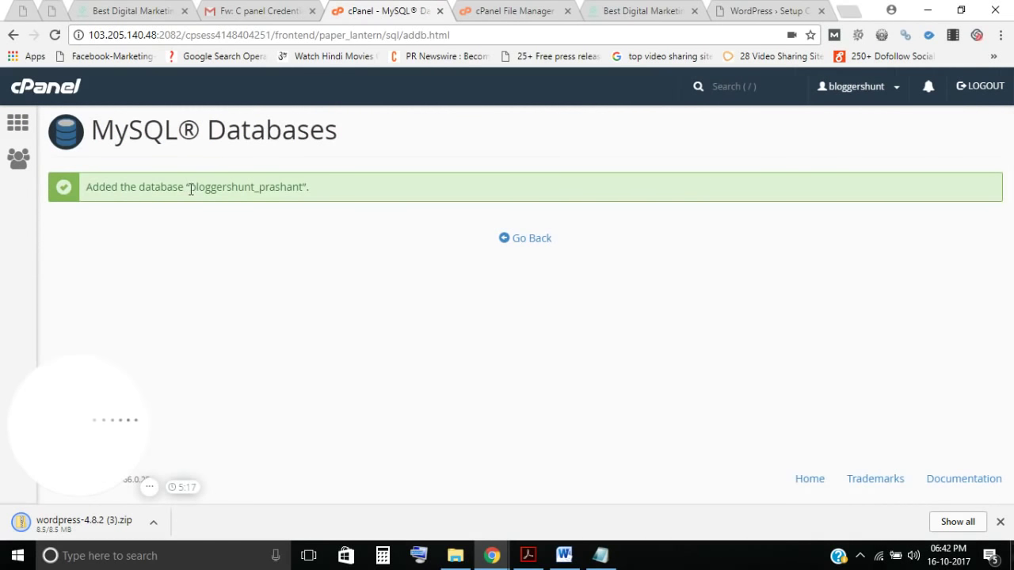
Copy the new database's full name and replace the database name in the Notepad notes with it, then minimize Notepad.
{"action": "left_click_drag", "start_coordinate": [191, 188], "coordinate": [297, 188]}
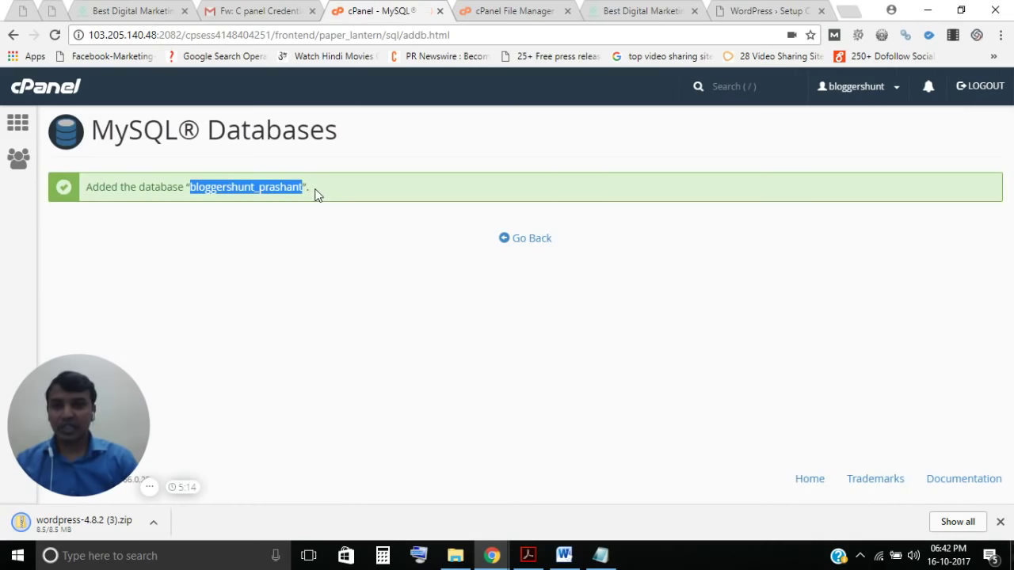
{"action": "left_click", "coordinate": [600, 555]}
{"action": "left_click_drag", "start_coordinate": [390, 79], "coordinate": [536, 79]}
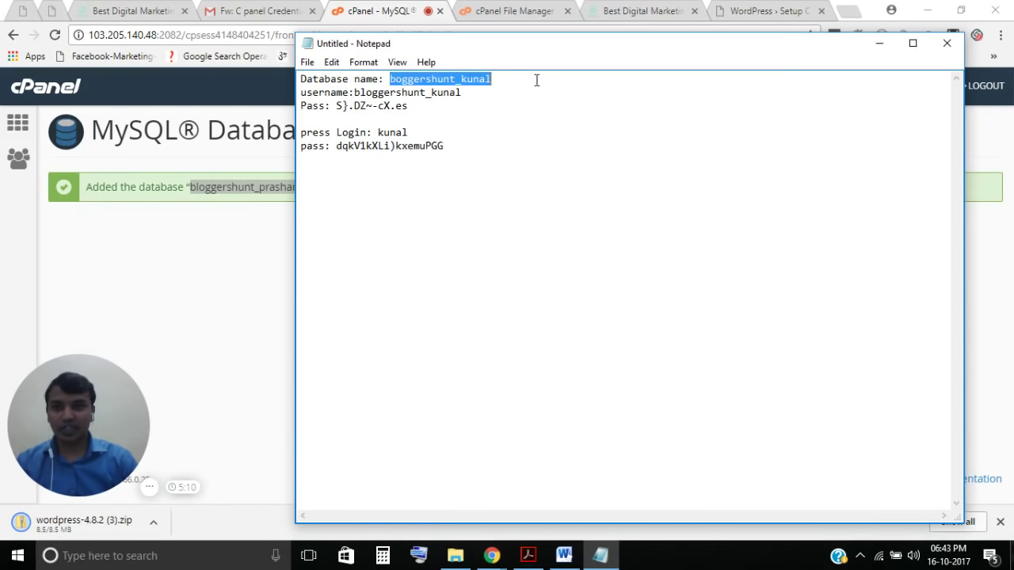
{"action": "type", "text": "bloggershunt_prashant"}
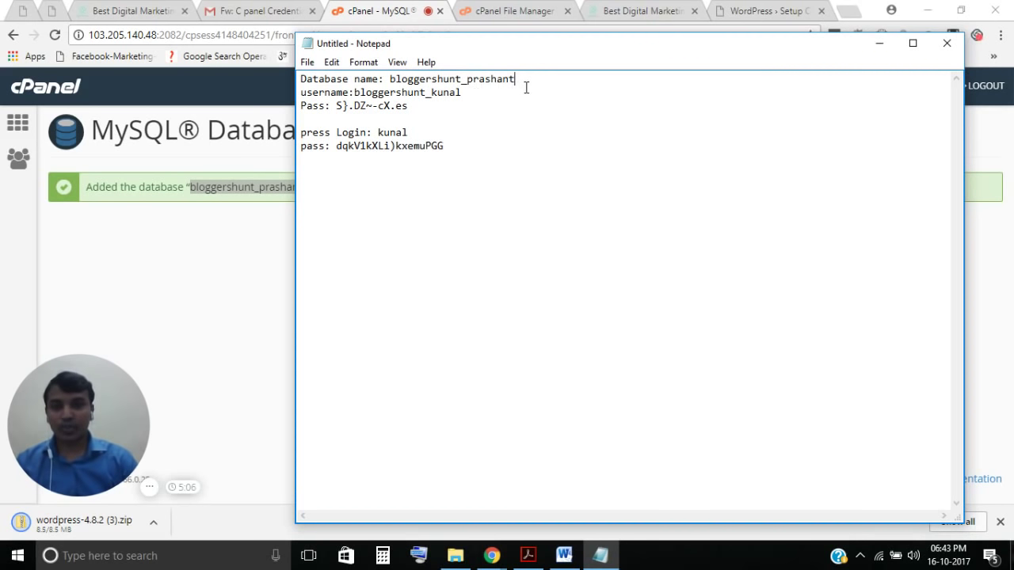
{"action": "left_click", "coordinate": [880, 46]}
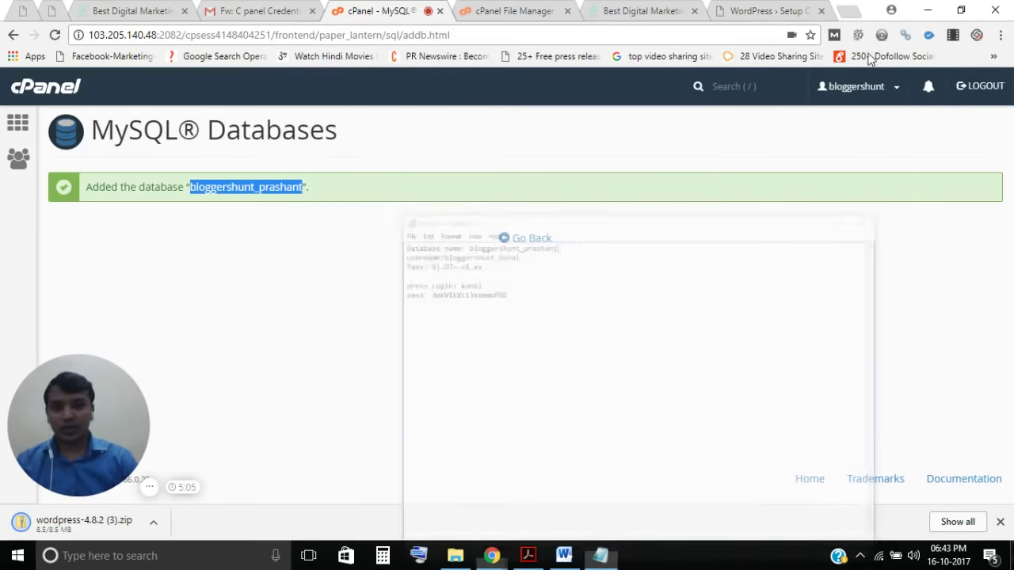
Return to the MySQL Databases page and find the Add New User form under MySQL Users.
{"action": "left_click", "coordinate": [513, 240]}
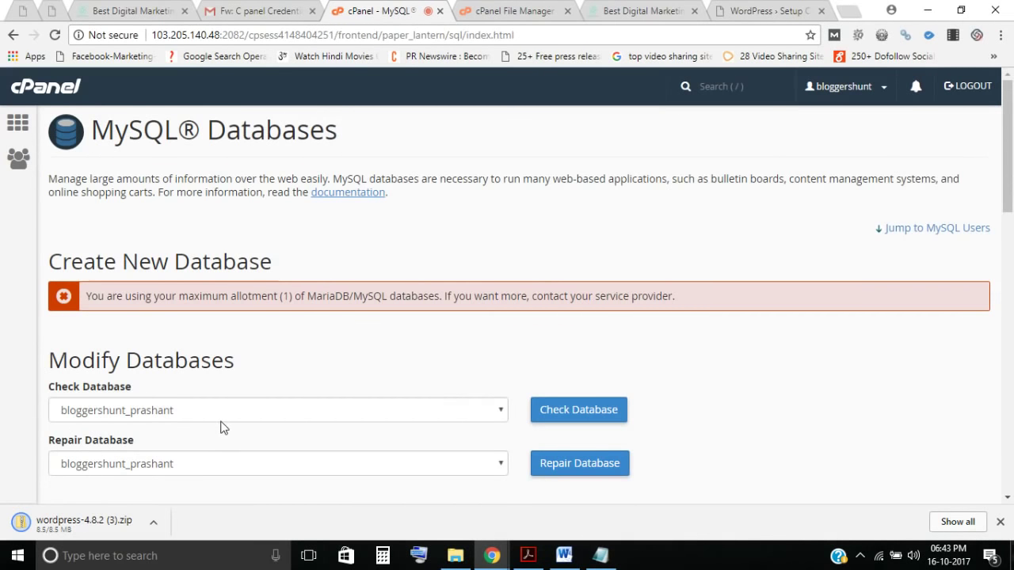
{"action": "scroll", "coordinate": [1012, 181], "scroll_direction": "down", "scroll_amount": 3}
{"action": "scroll", "coordinate": [219, 351], "scroll_direction": "down", "scroll_amount": 3}
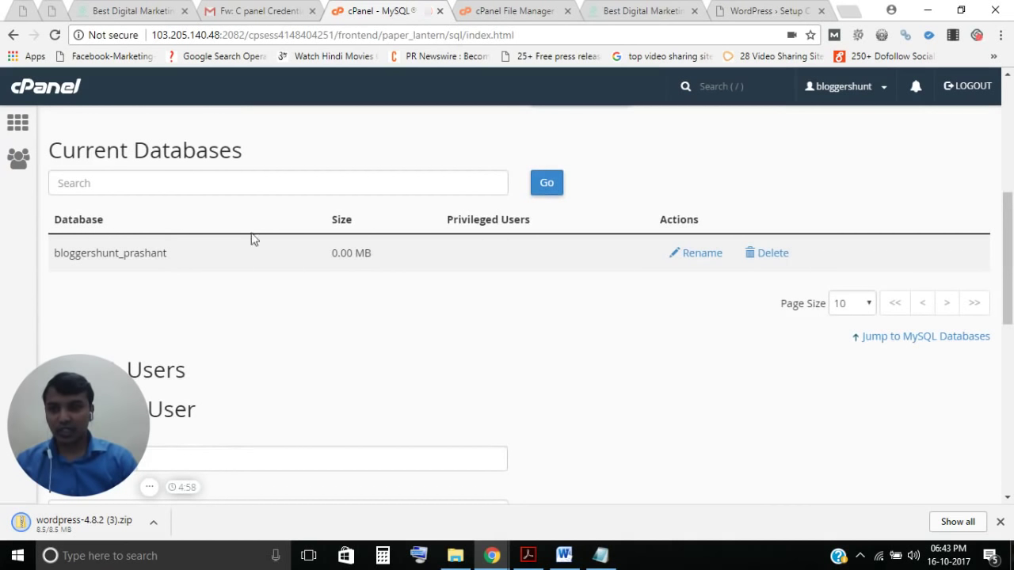
{"action": "scroll", "coordinate": [321, 249], "scroll_direction": "down", "scroll_amount": 1}
{"action": "scroll", "coordinate": [321, 249], "scroll_direction": "down", "scroll_amount": 3}
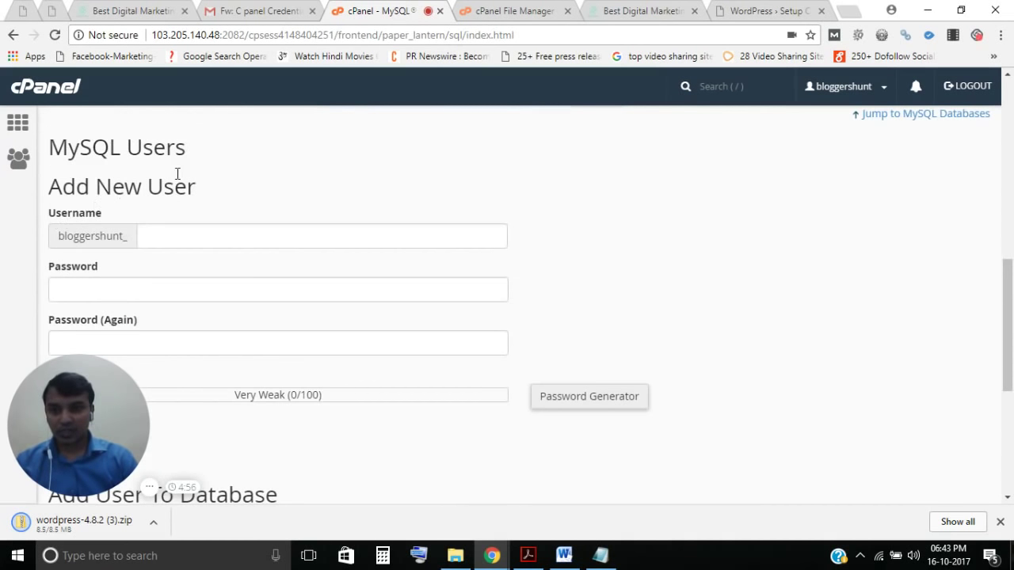
Check which database connection details the WordPress setup form asks for, and return to the MySQL Databases page.
{"action": "left_click", "coordinate": [756, 10]}
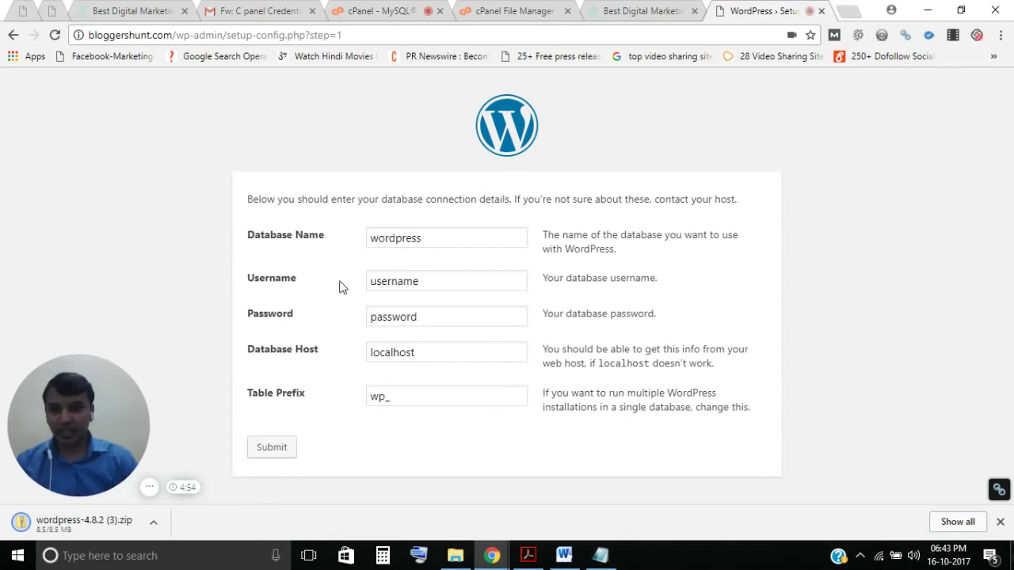
{"action": "left_click", "coordinate": [630, 10]}
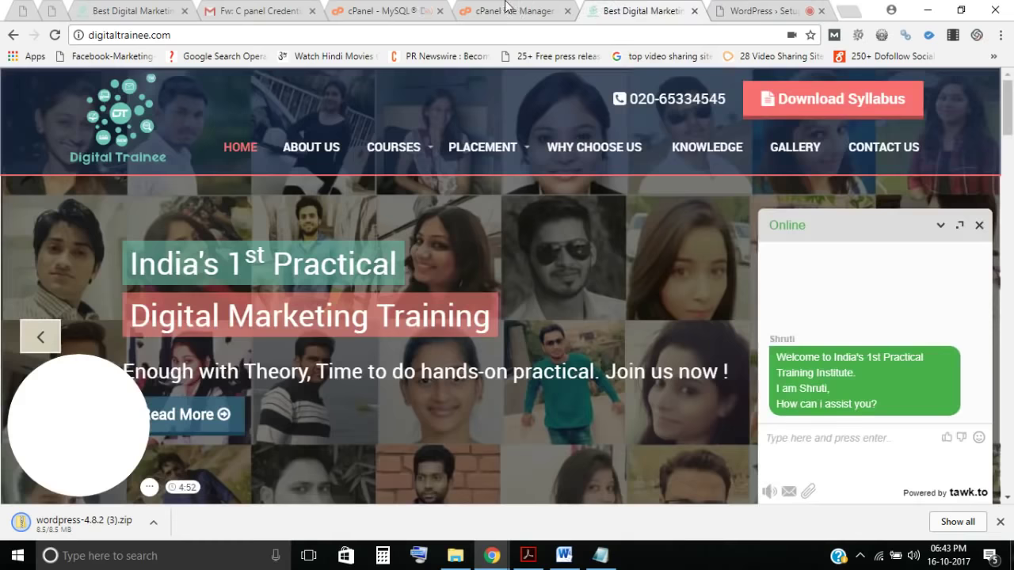
{"action": "left_click", "coordinate": [511, 7]}
{"action": "key", "text": "ctrl+shift+Tab"}
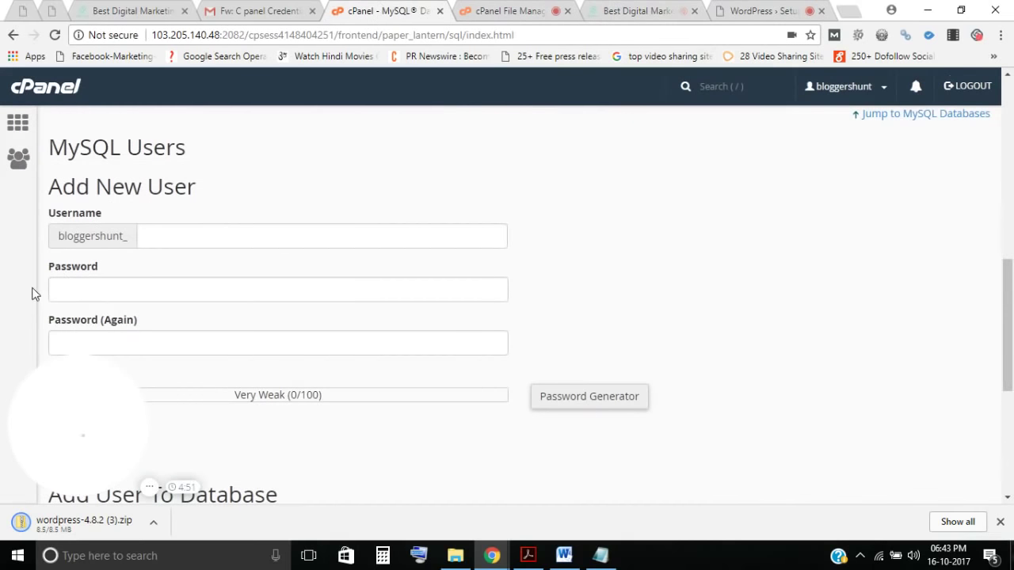
Enter the owner's first name, capitalised, as the username for the new MySQL user after the bloggershunt_ prefix.
{"action": "left_click", "coordinate": [168, 237]}
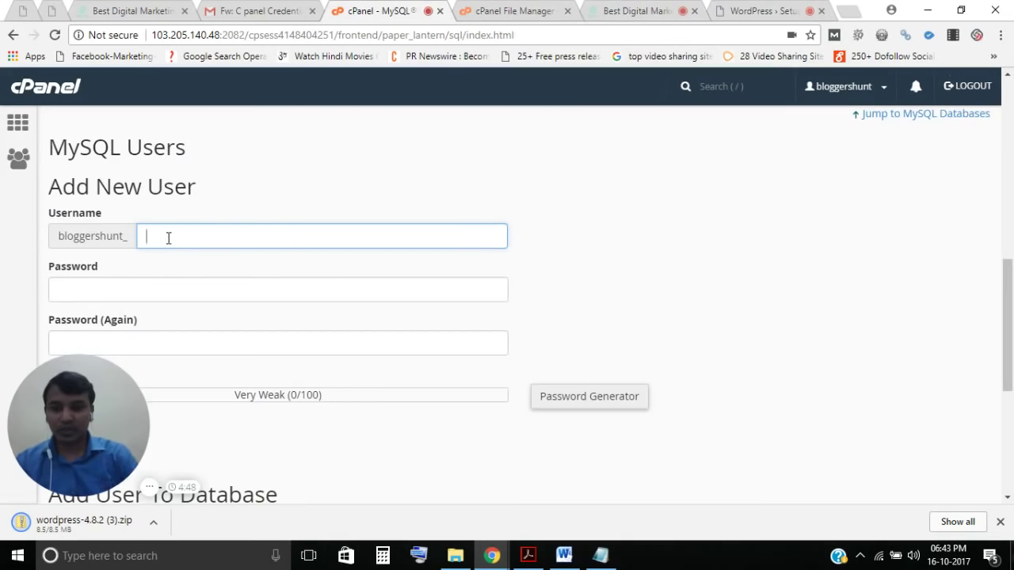
{"action": "type", "text": "Prashant"}
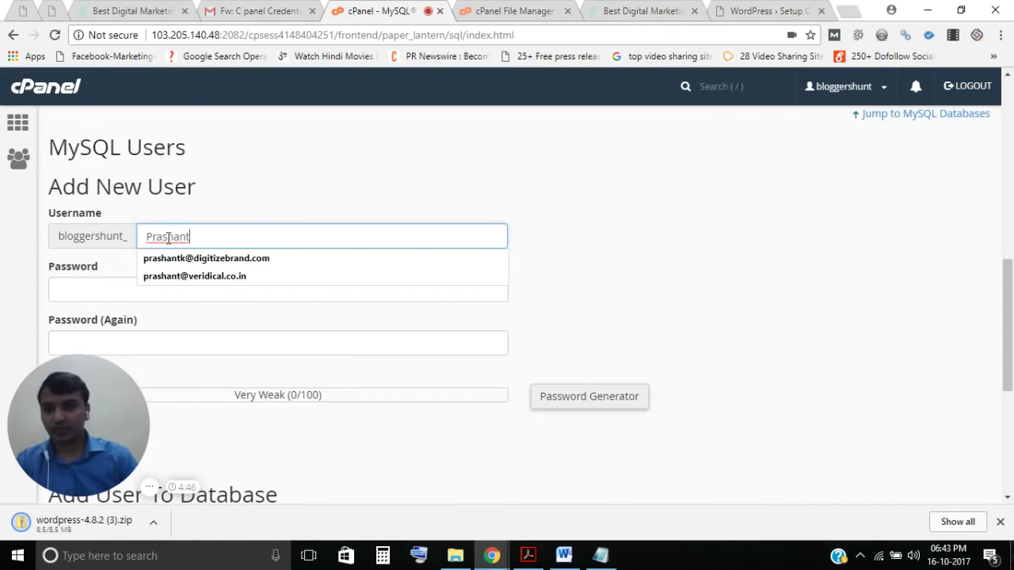
{"action": "left_click", "coordinate": [422, 261]}
Try to fill both password fields for the new MySQL user with a copied password from the Password Generator.
{"action": "left_click", "coordinate": [135, 293]}
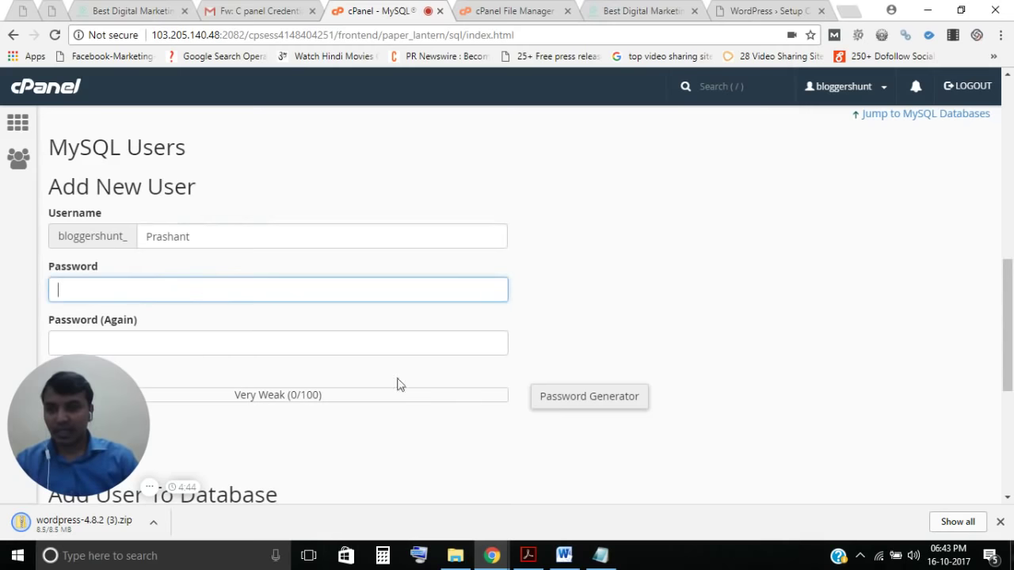
{"action": "left_click", "coordinate": [575, 396]}
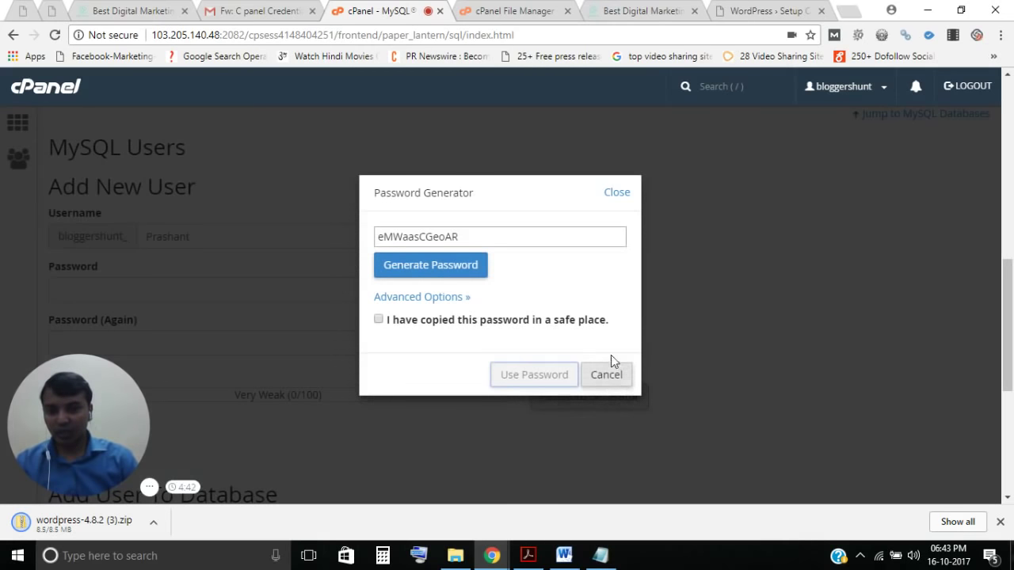
{"action": "left_click", "coordinate": [468, 236]}
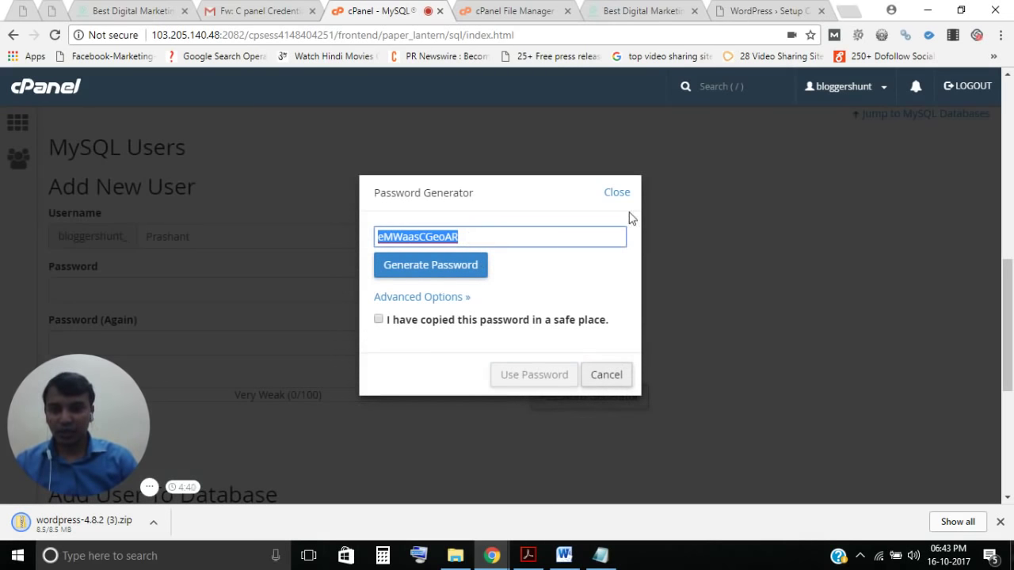
{"action": "left_click", "coordinate": [606, 377]}
{"action": "left_click", "coordinate": [172, 286]}
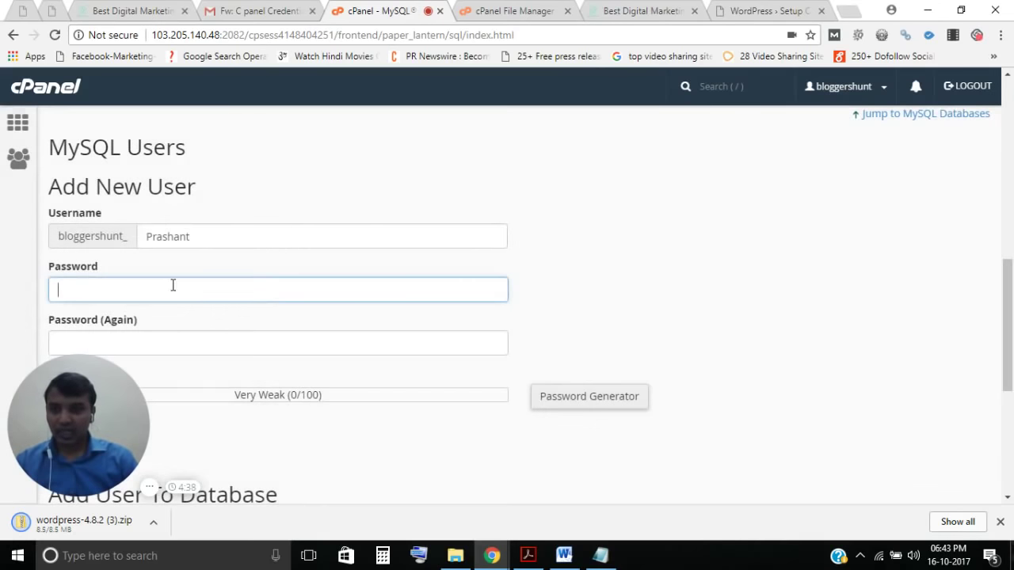
{"action": "key", "text": "ctrl+v"}
{"action": "scroll", "coordinate": [176, 230], "scroll_direction": "down", "scroll_amount": 2}
{"action": "key", "text": "ctrl+v"}
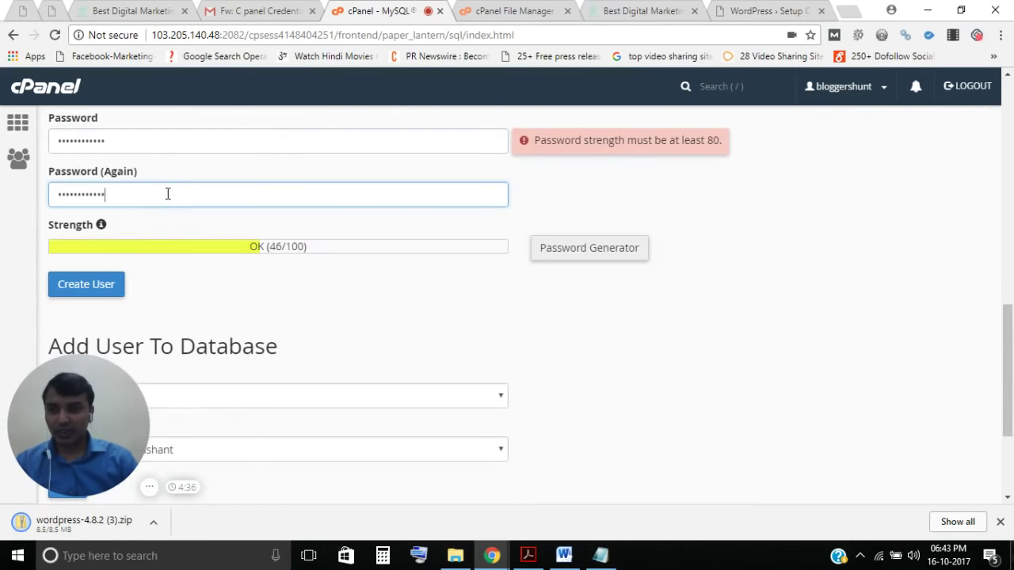
{"action": "scroll", "coordinate": [508, 335], "scroll_direction": "up", "scroll_amount": 2}
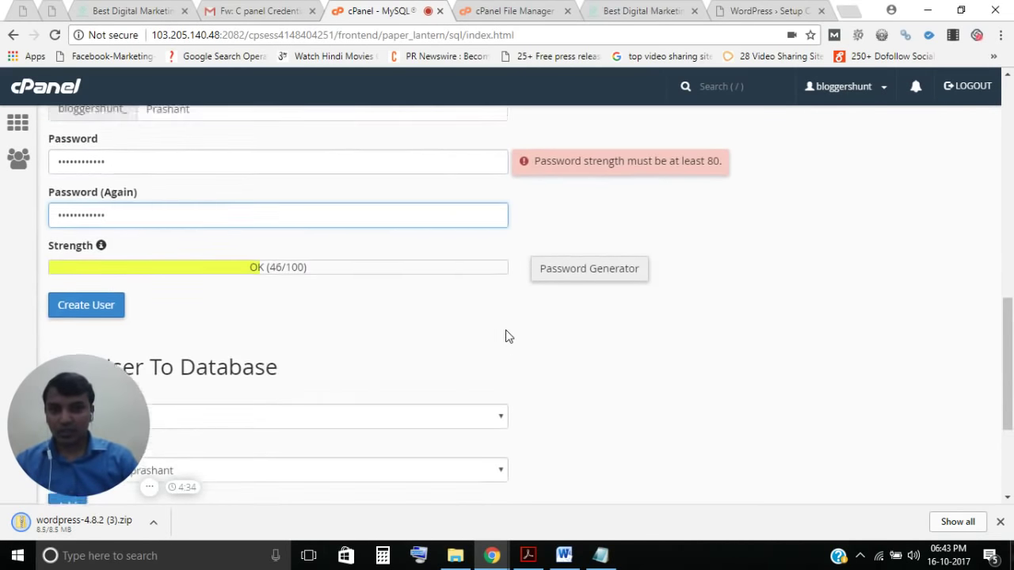
Generate another password, replace the entries in both password fields with it, and create the MySQL user.
{"action": "left_click", "coordinate": [410, 255]}
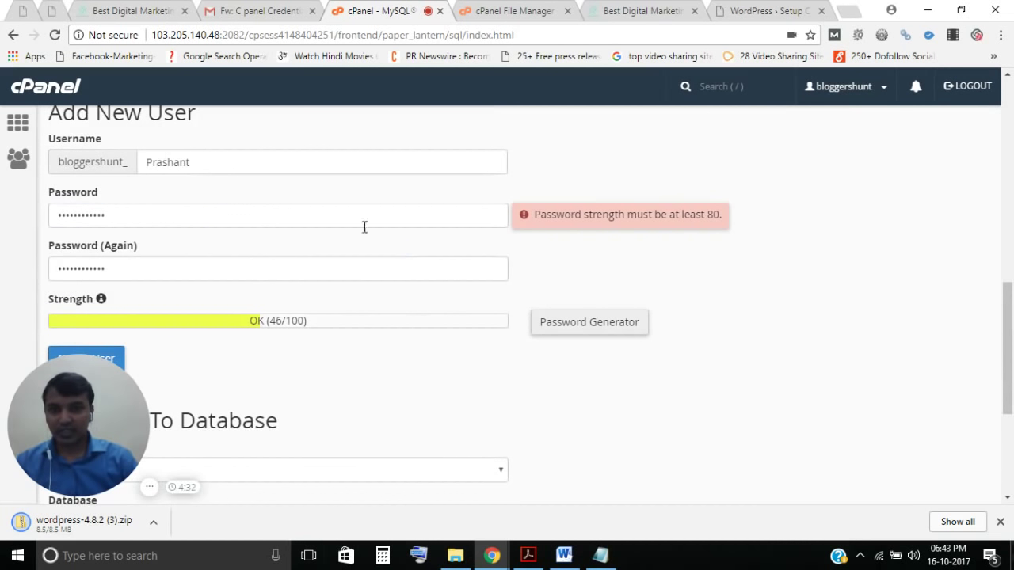
{"action": "left_click", "coordinate": [561, 331]}
{"action": "left_click_drag", "start_coordinate": [460, 236], "coordinate": [366, 239]}
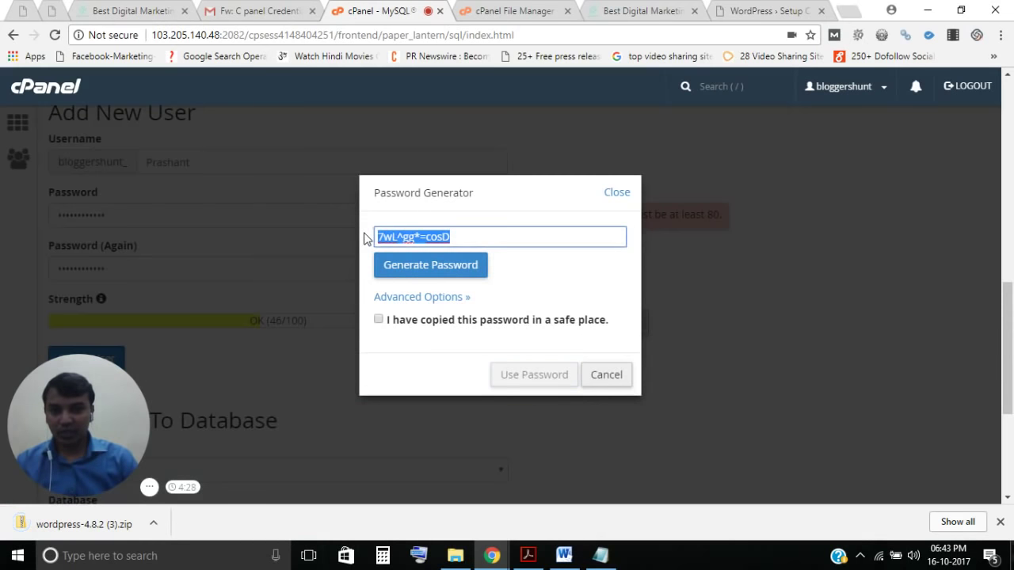
{"action": "left_click", "coordinate": [614, 378]}
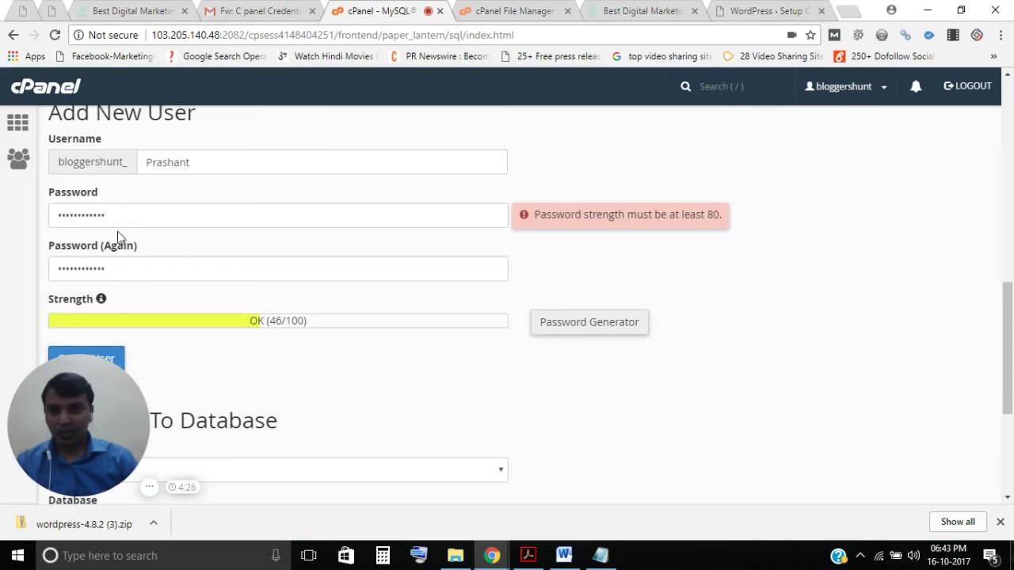
{"action": "left_click", "coordinate": [135, 211]}
{"action": "key", "text": "ctrl+a"}
{"action": "key", "text": "ctrl+v"}
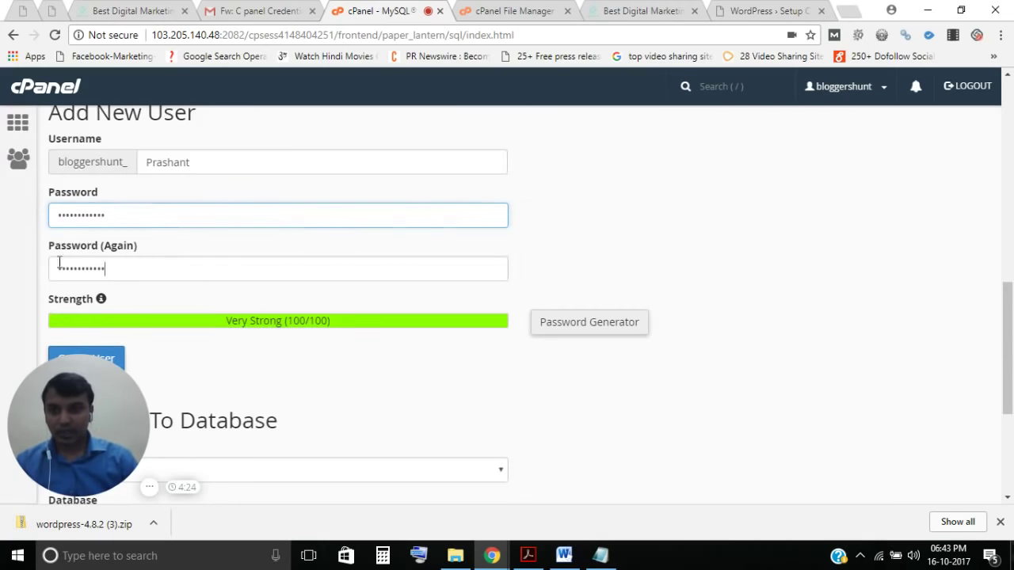
{"action": "left_click", "coordinate": [59, 264]}
{"action": "key", "text": "ctrl+a"}
{"action": "key", "text": "ctrl+v"}
{"action": "scroll", "coordinate": [442, 375], "scroll_direction": "down", "scroll_amount": 1}
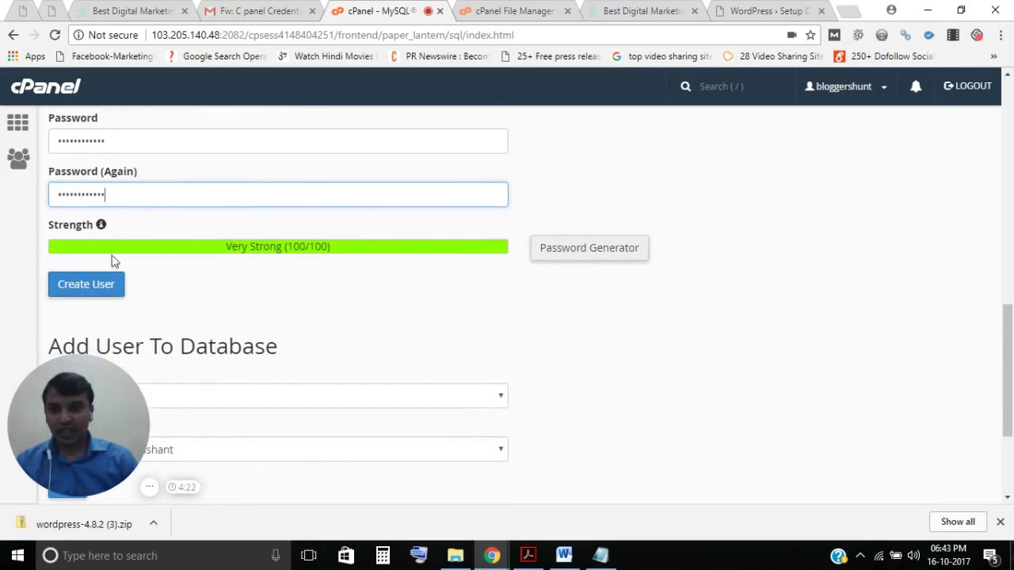
{"action": "left_click", "coordinate": [79, 285]}
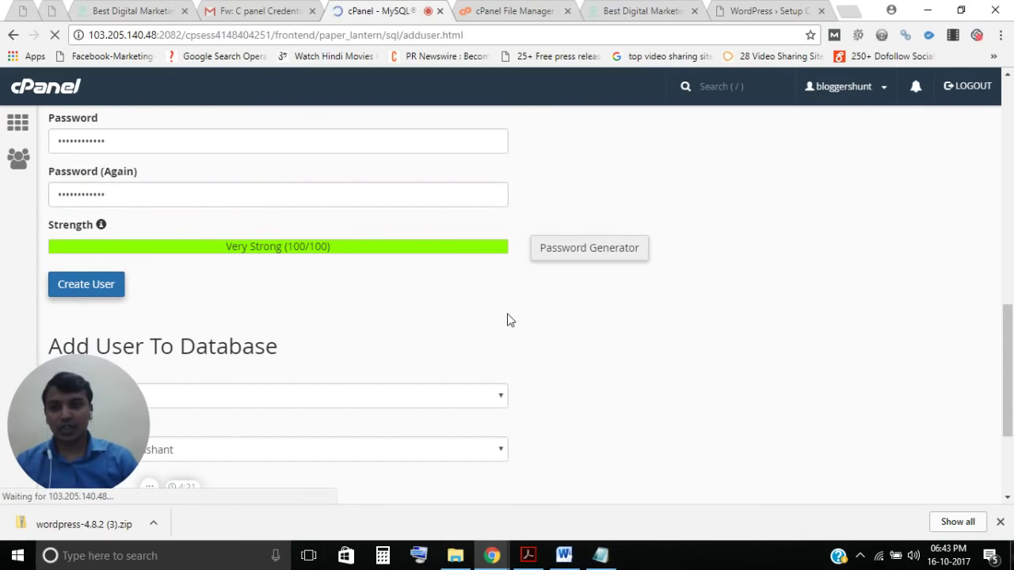
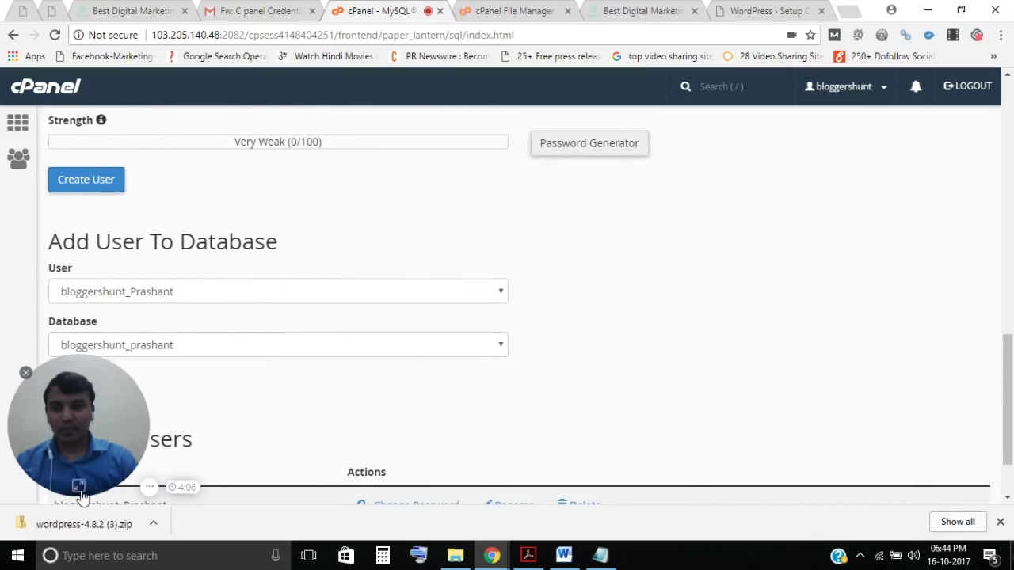
Copy the new MySQL user's full name over the username in the Notepad notes, then return to the MySQL Databases page in Chrome.
{"action": "left_click_drag", "start_coordinate": [77, 379], "coordinate": [930, 445]}
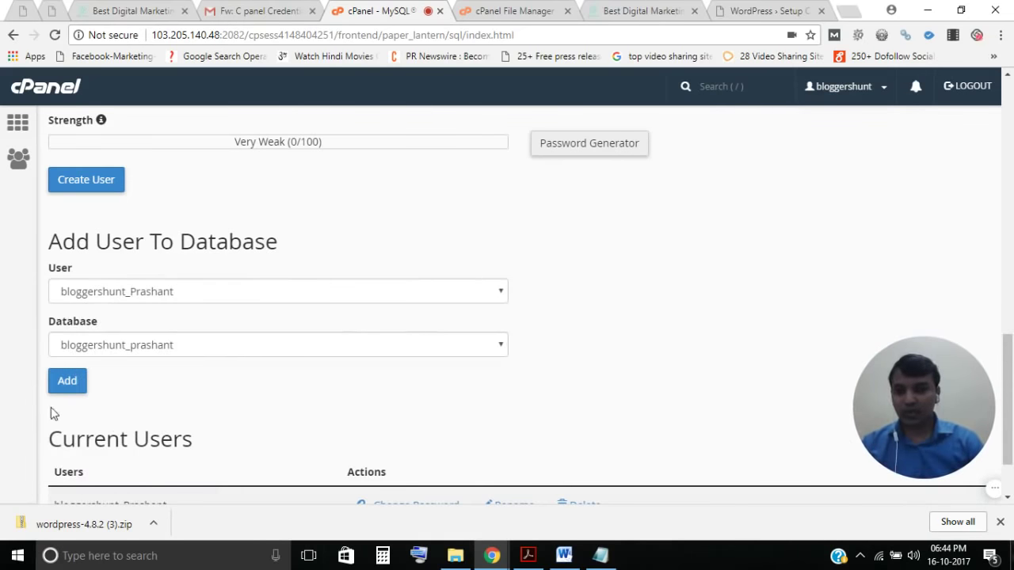
{"action": "scroll", "coordinate": [44, 414], "scroll_direction": "down", "scroll_amount": 2}
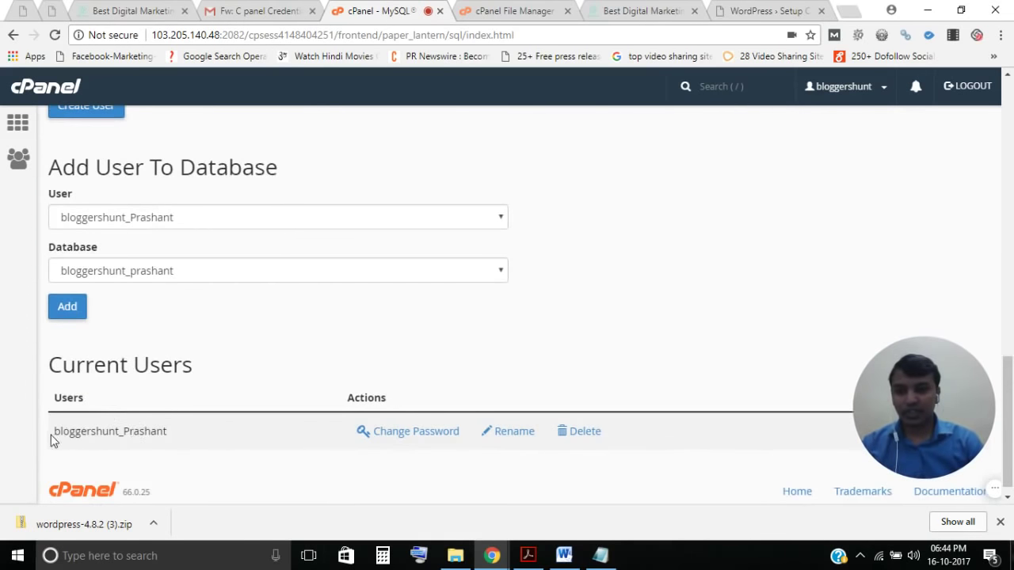
{"action": "left_click_drag", "start_coordinate": [55, 431], "coordinate": [145, 431]}
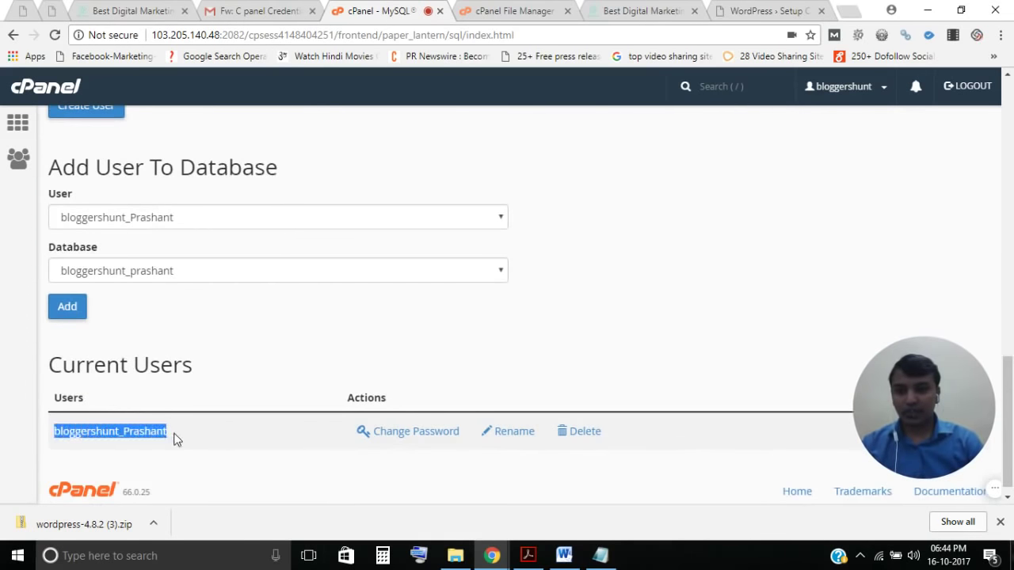
{"action": "left_click", "coordinate": [602, 557]}
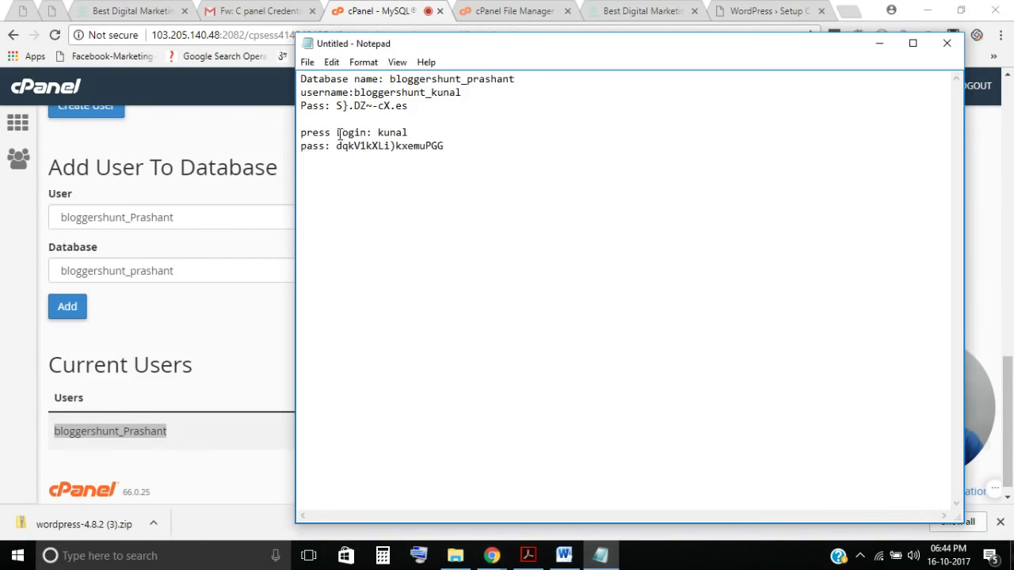
{"action": "left_click_drag", "start_coordinate": [464, 92], "coordinate": [358, 94]}
{"action": "type", "text": "bloggershunt_Prashant"}
{"action": "left_click", "coordinate": [491, 556]}
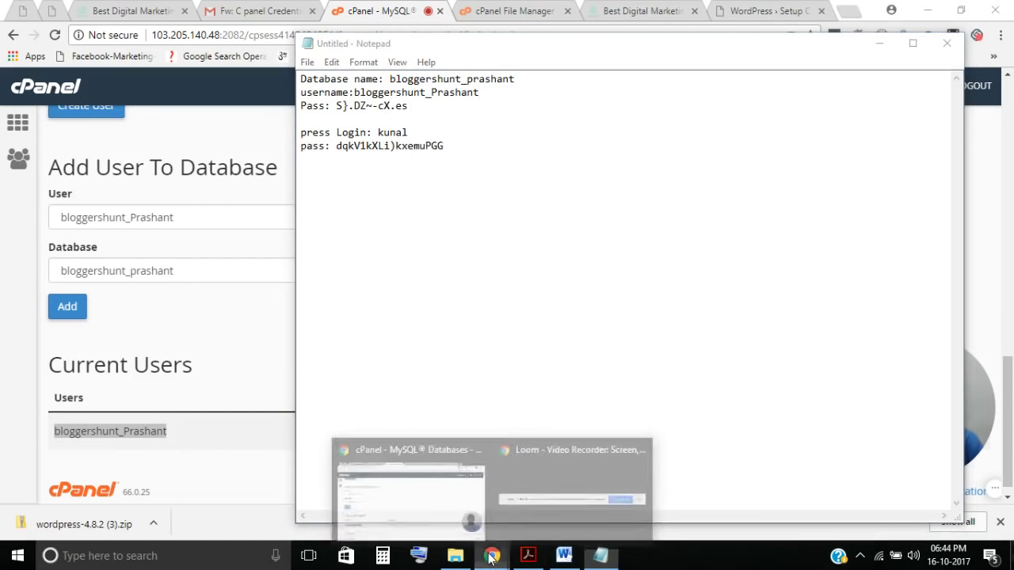
{"action": "left_click", "coordinate": [414, 510]}
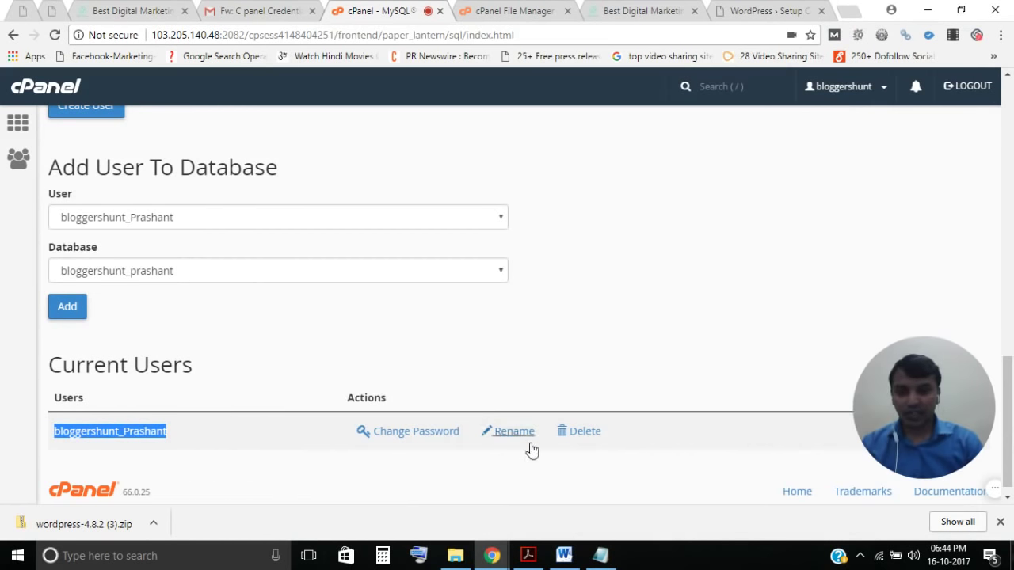
Change the new MySQL user's password to a freshly generated one, entering it in both password fields.
{"action": "left_click", "coordinate": [431, 437]}
{"action": "left_click", "coordinate": [580, 383]}
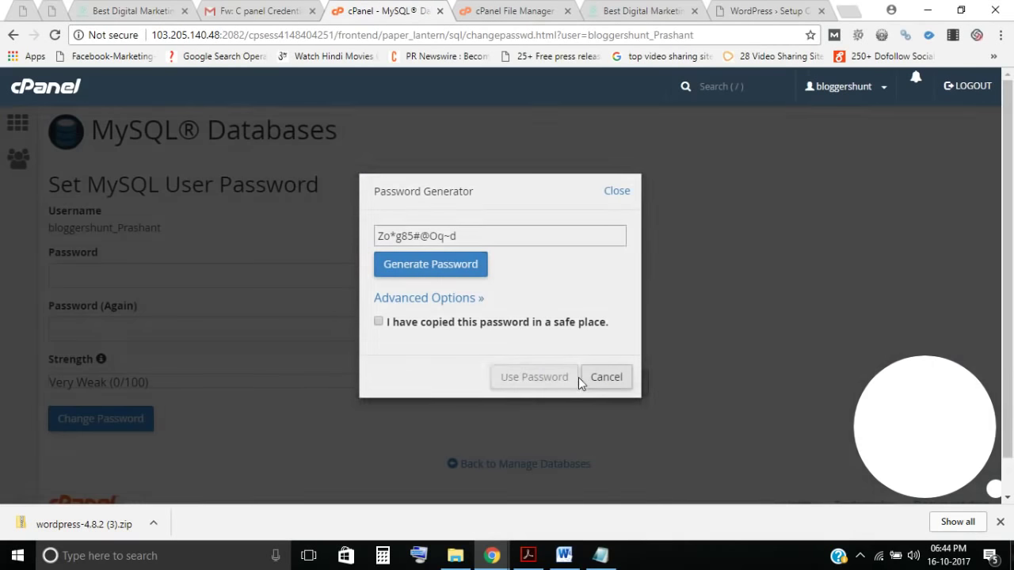
{"action": "left_click_drag", "start_coordinate": [465, 236], "coordinate": [340, 235]}
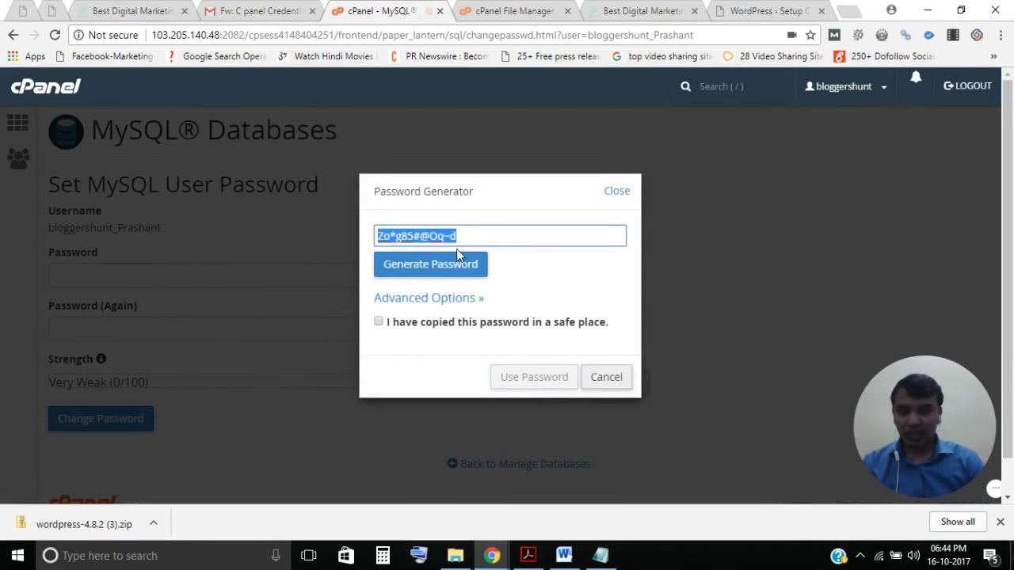
{"action": "left_click", "coordinate": [616, 380]}
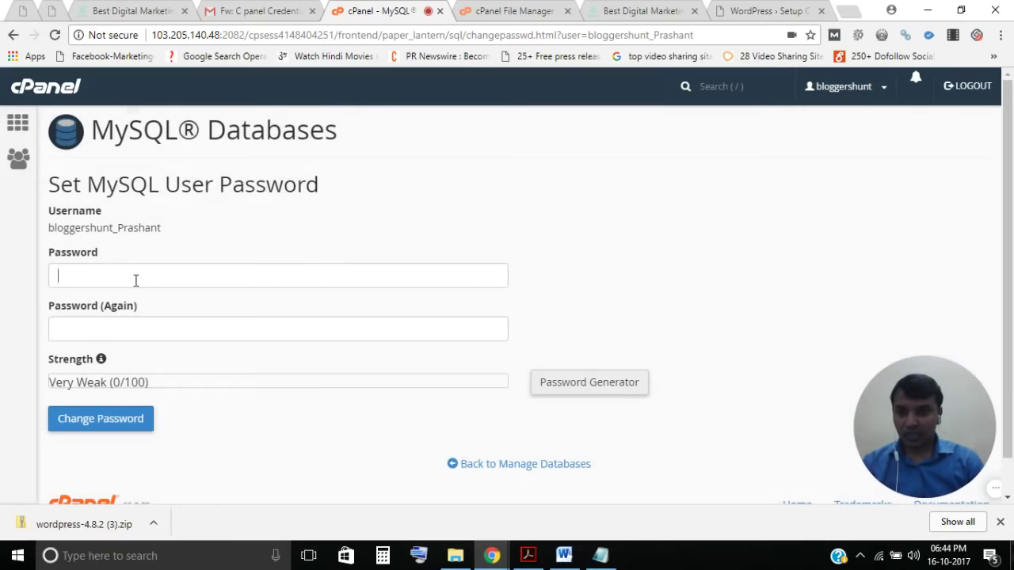
{"action": "left_click", "coordinate": [135, 278]}
{"action": "key", "text": "ctrl+v"}
{"action": "left_click", "coordinate": [172, 333]}
{"action": "key", "text": "ctrl+v"}
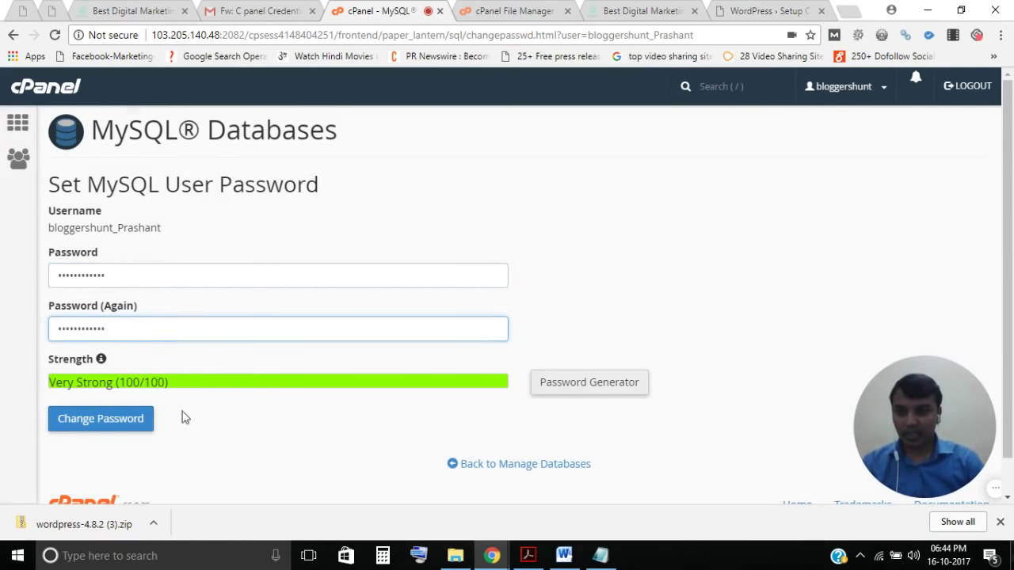
{"action": "left_click", "coordinate": [110, 418]}
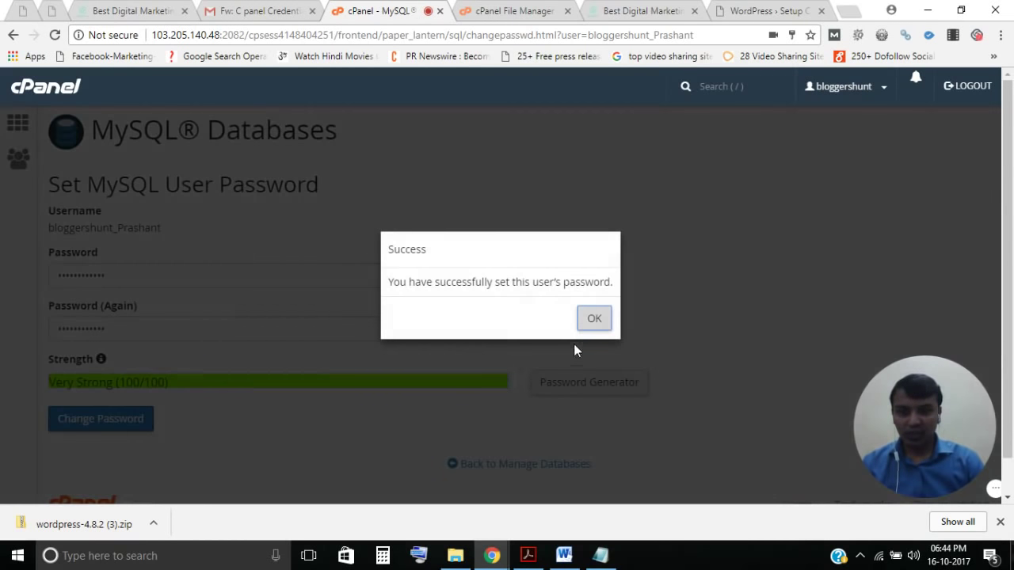
{"action": "left_click", "coordinate": [594, 319]}
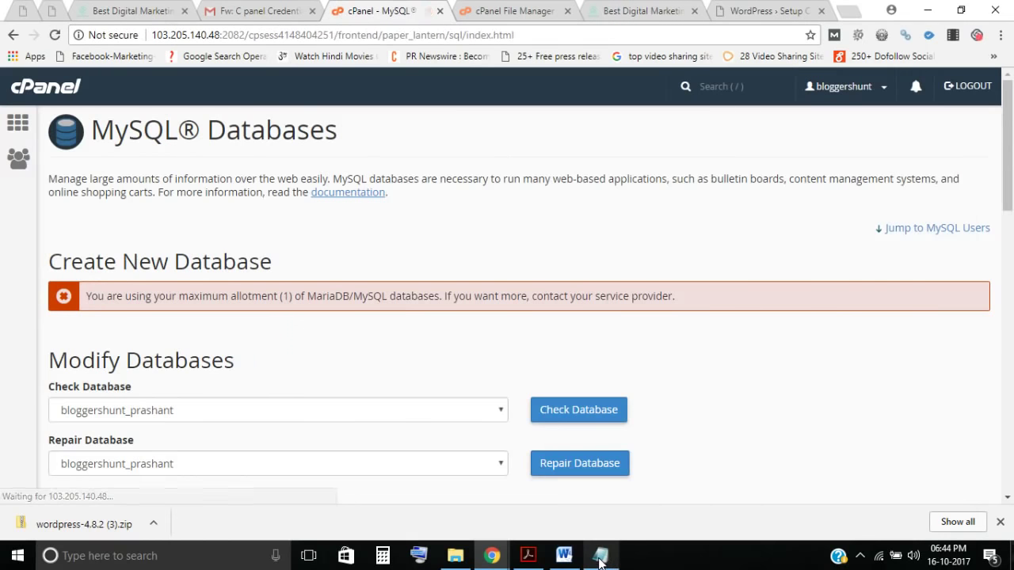
Replace the database user's password in the Notepad notes with the copied new password, then minimize Notepad.
{"action": "left_click", "coordinate": [600, 558]}
{"action": "left_click_drag", "start_coordinate": [406, 106], "coordinate": [336, 106]}
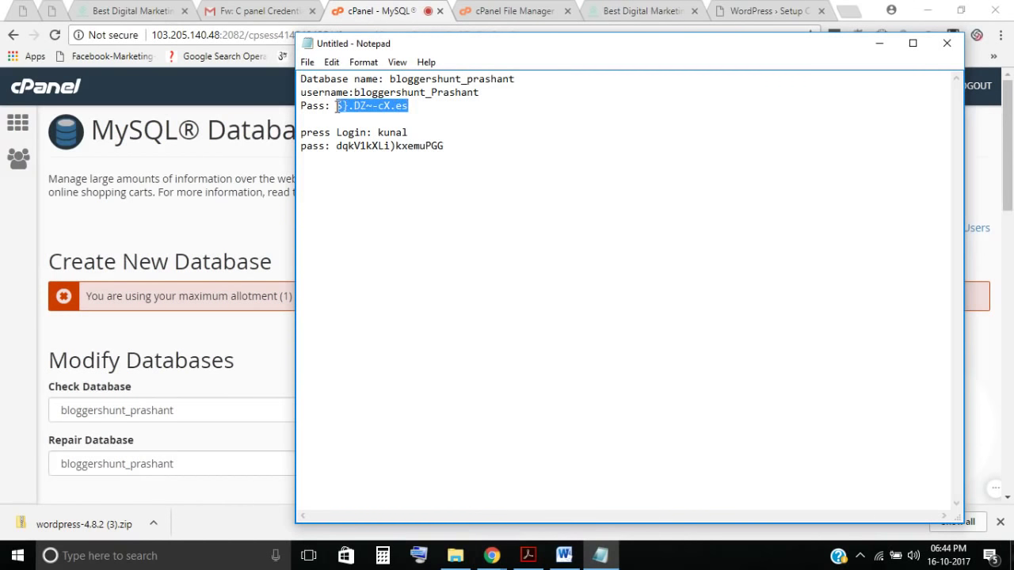
{"action": "key", "text": "ctrl+v"}
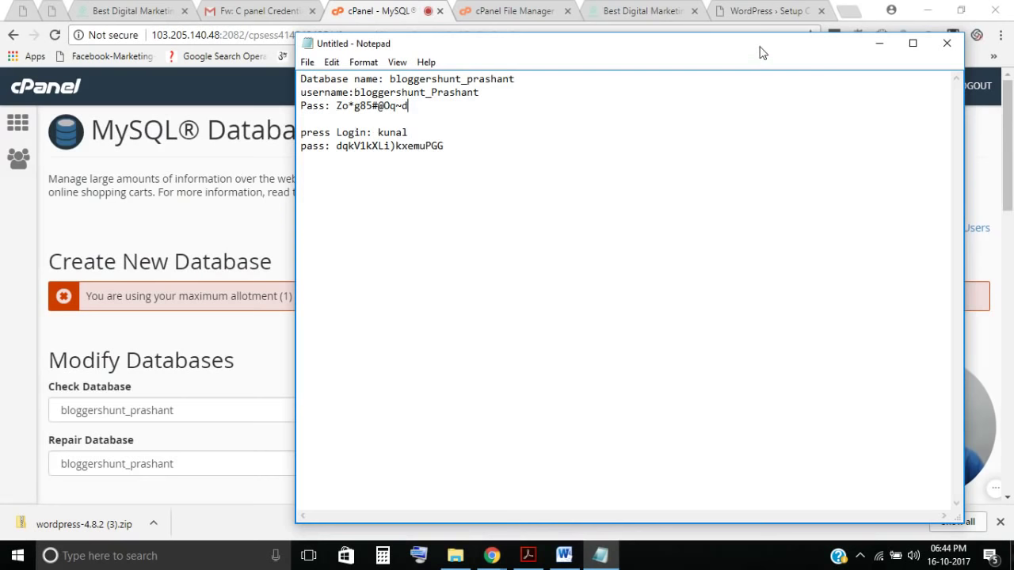
{"action": "left_click_drag", "start_coordinate": [759, 52], "coordinate": [654, 80]}
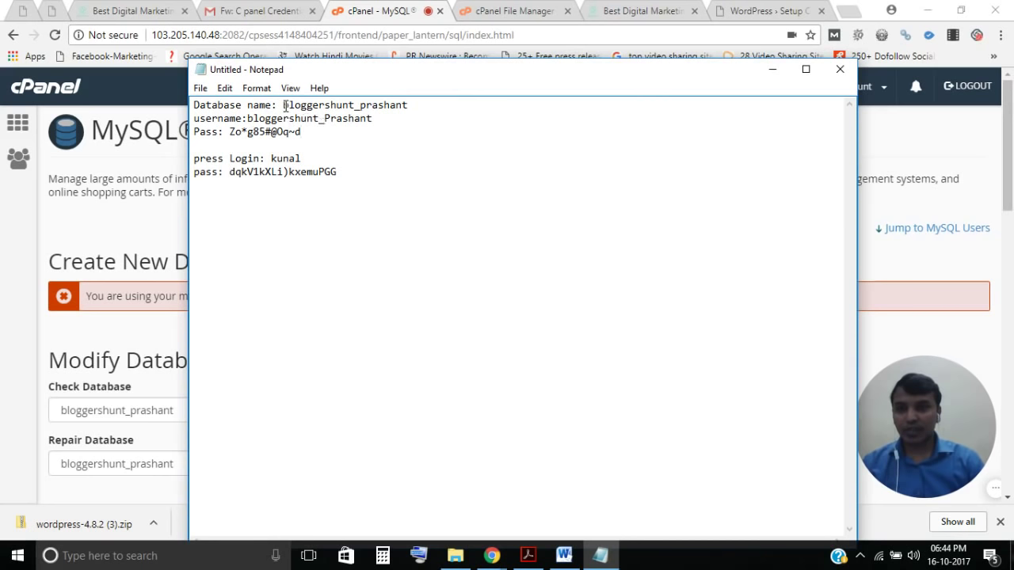
{"action": "left_click", "coordinate": [772, 69]}
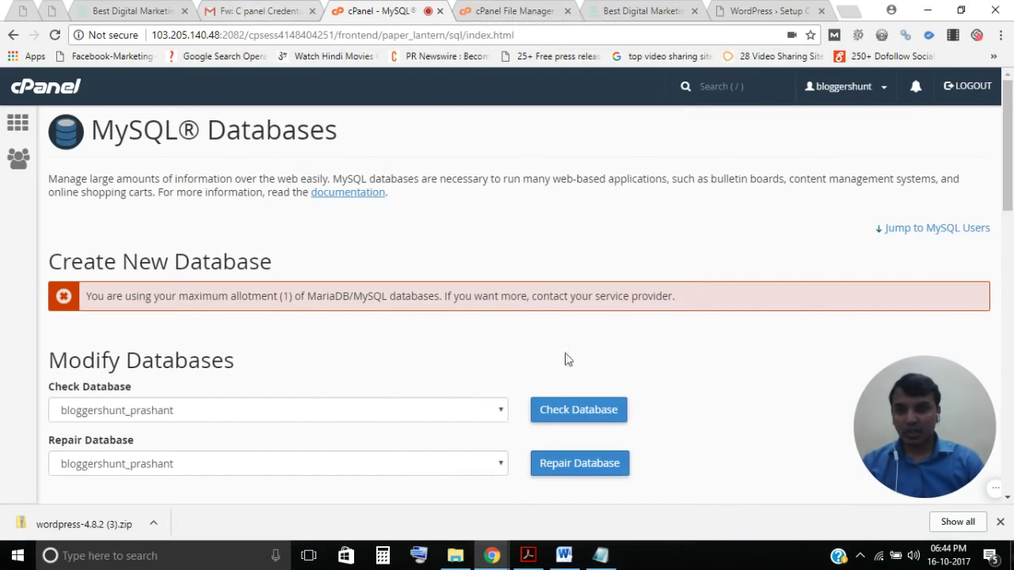
Add the existing MySQL user to the existing database under Add User To Database.
{"action": "scroll", "coordinate": [566, 372], "scroll_direction": "down", "scroll_amount": 1}
{"action": "scroll", "coordinate": [351, 366], "scroll_direction": "down", "scroll_amount": 10}
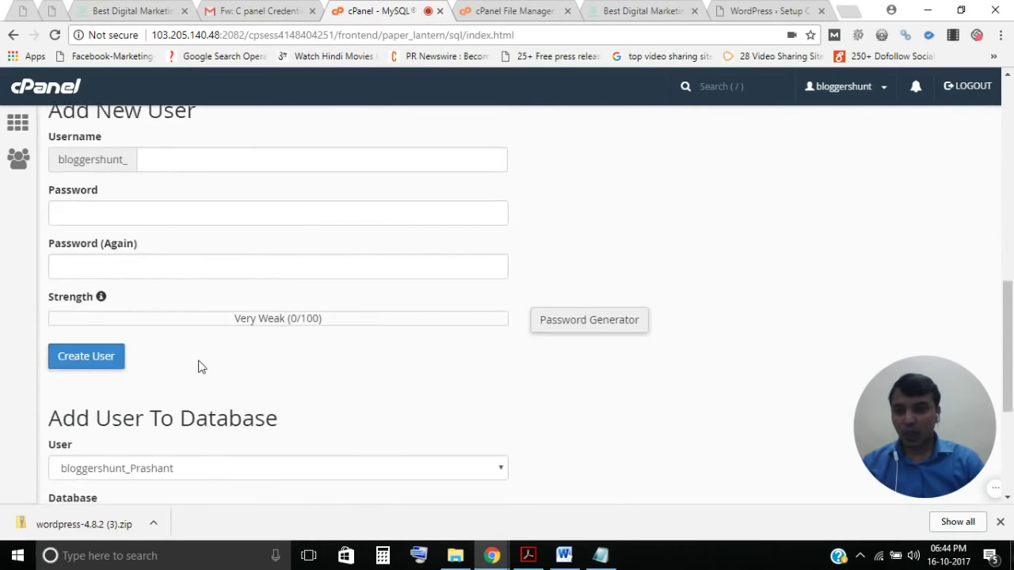
{"action": "scroll", "coordinate": [199, 367], "scroll_direction": "down", "scroll_amount": 1}
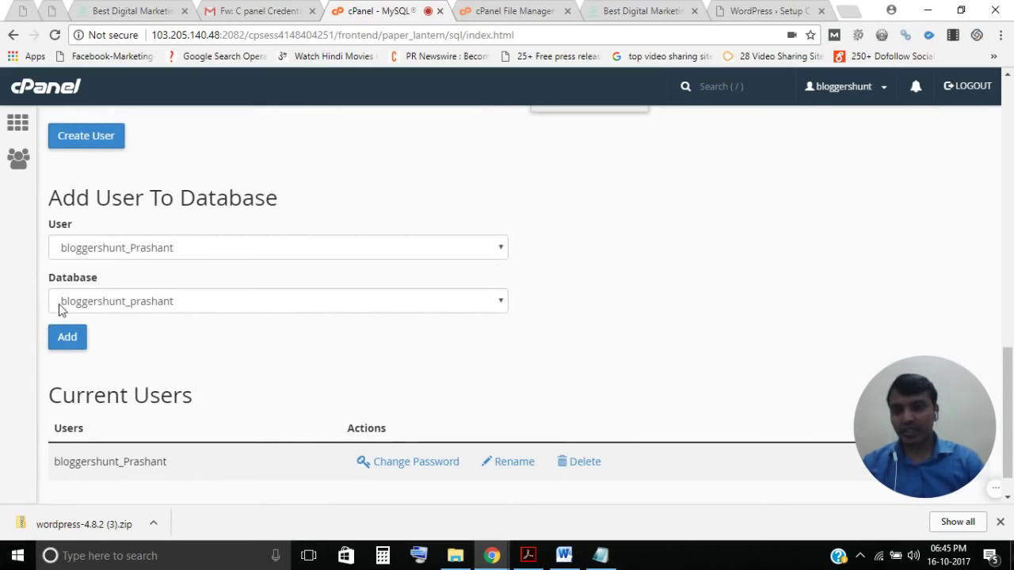
{"action": "left_click", "coordinate": [66, 339]}
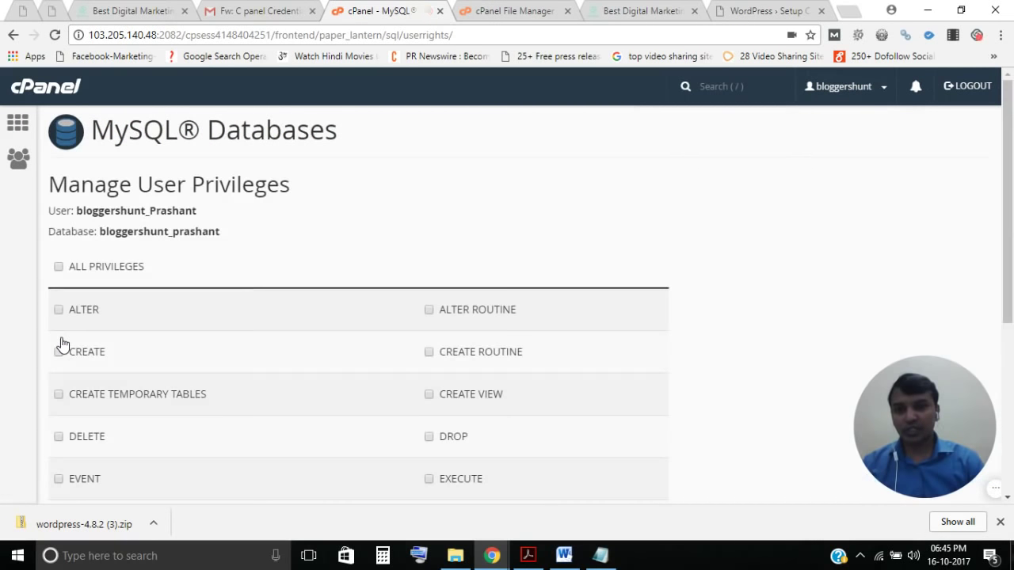
Grant the MySQL user ALL PRIVILEGES on the database and save the privilege changes.
{"action": "left_click", "coordinate": [57, 269]}
{"action": "scroll", "coordinate": [95, 282], "scroll_direction": "down", "scroll_amount": 3}
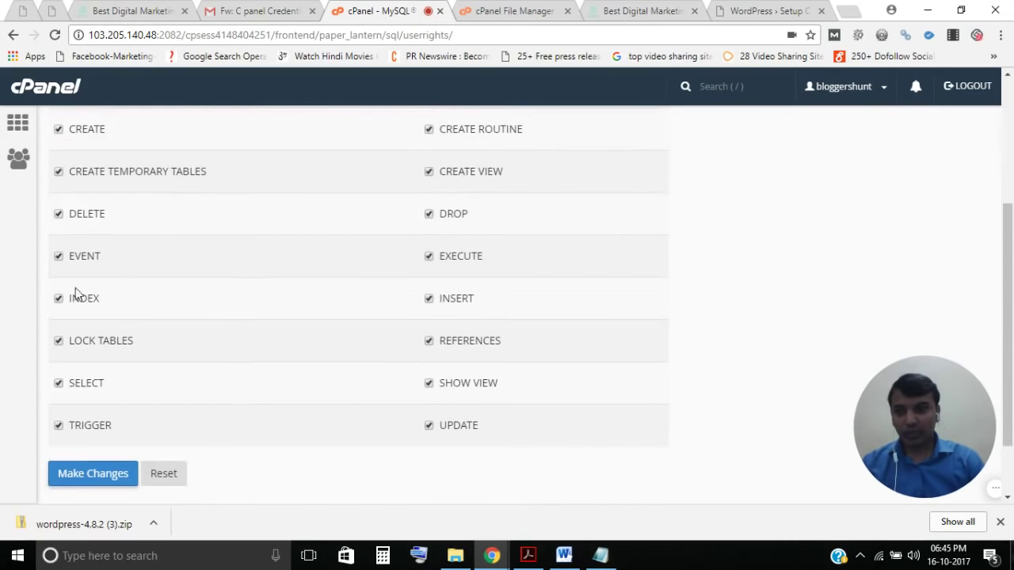
{"action": "scroll", "coordinate": [195, 464], "scroll_direction": "down", "scroll_amount": 1}
{"action": "left_click", "coordinate": [79, 405]}
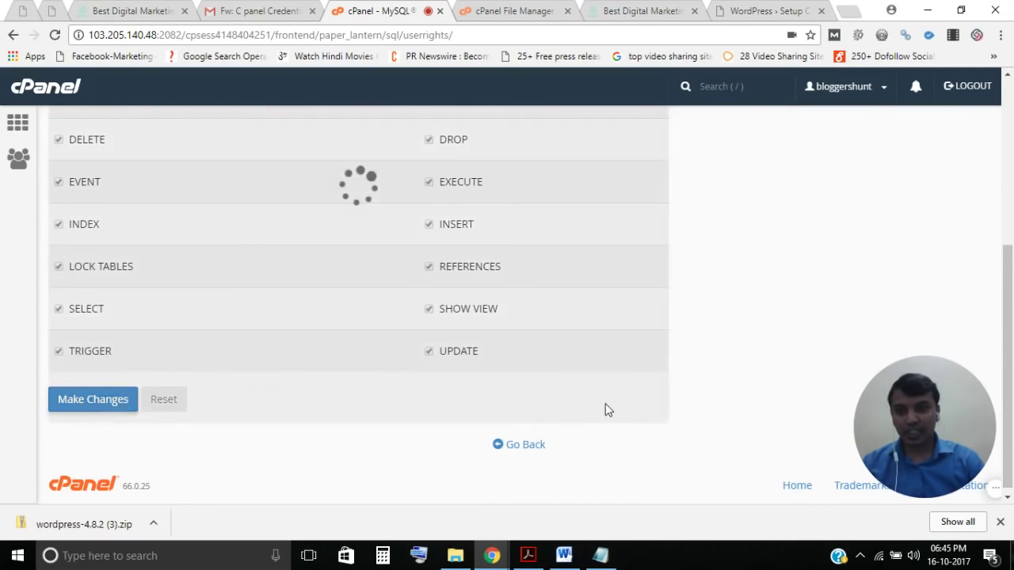
{"action": "scroll", "coordinate": [274, 357], "scroll_direction": "up", "scroll_amount": 4}
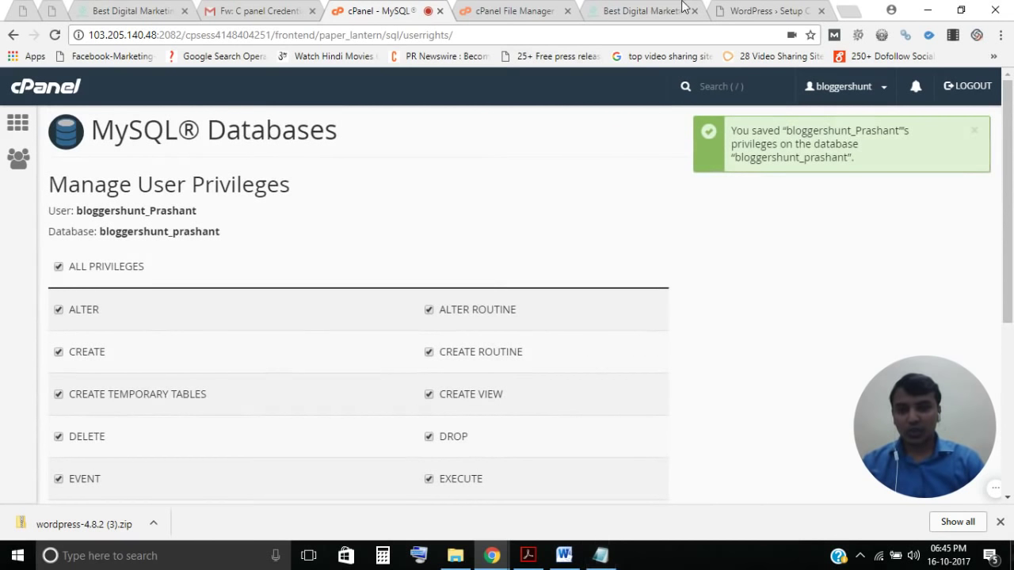
Copy the database name from the Notepad notes over the Database Name entry in the WordPress setup form in Chrome.
{"action": "left_click", "coordinate": [769, 9]}
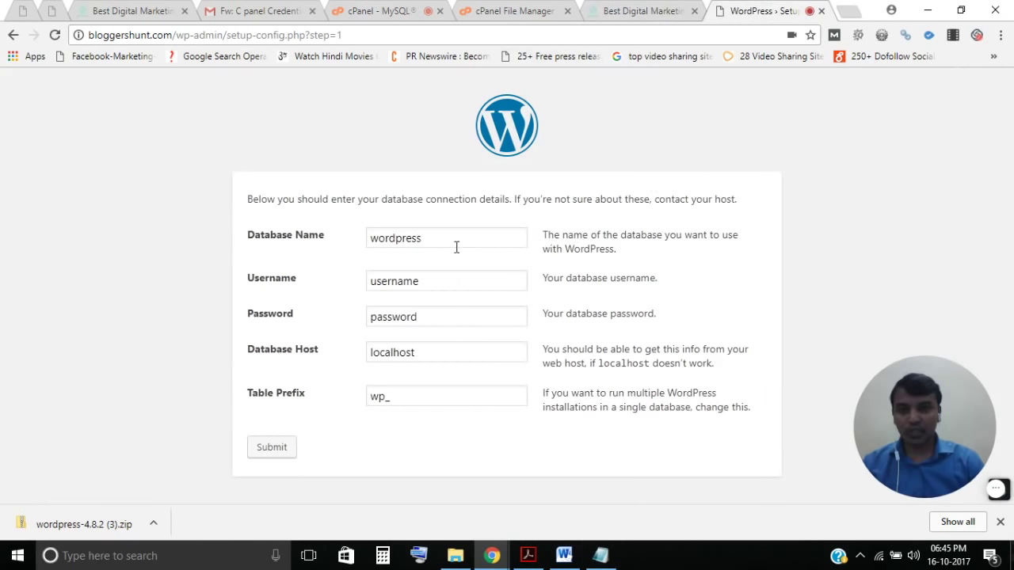
{"action": "left_click", "coordinate": [600, 556]}
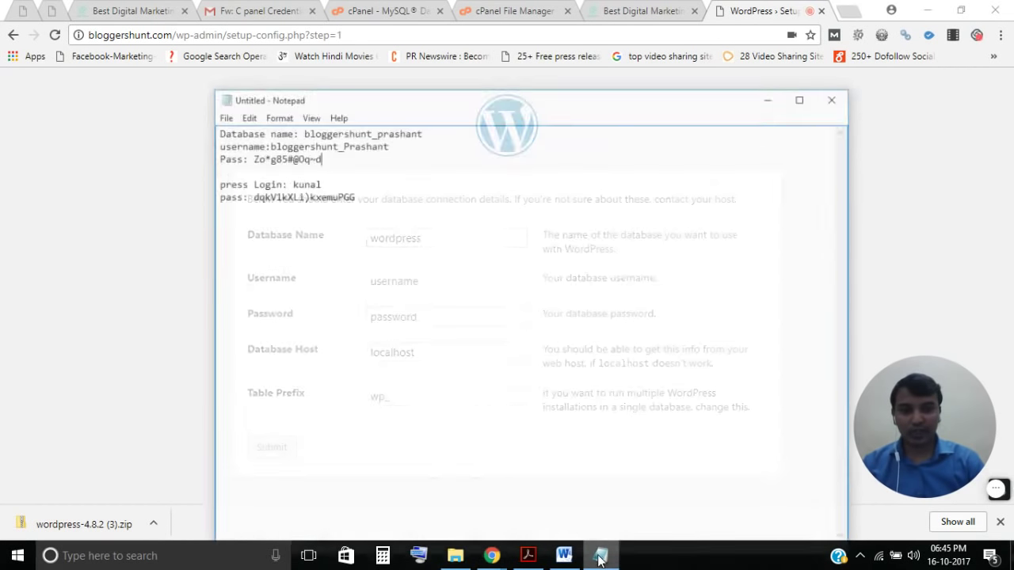
{"action": "left_click_drag", "start_coordinate": [410, 104], "coordinate": [287, 95]}
{"action": "key", "text": "ctrl+c"}
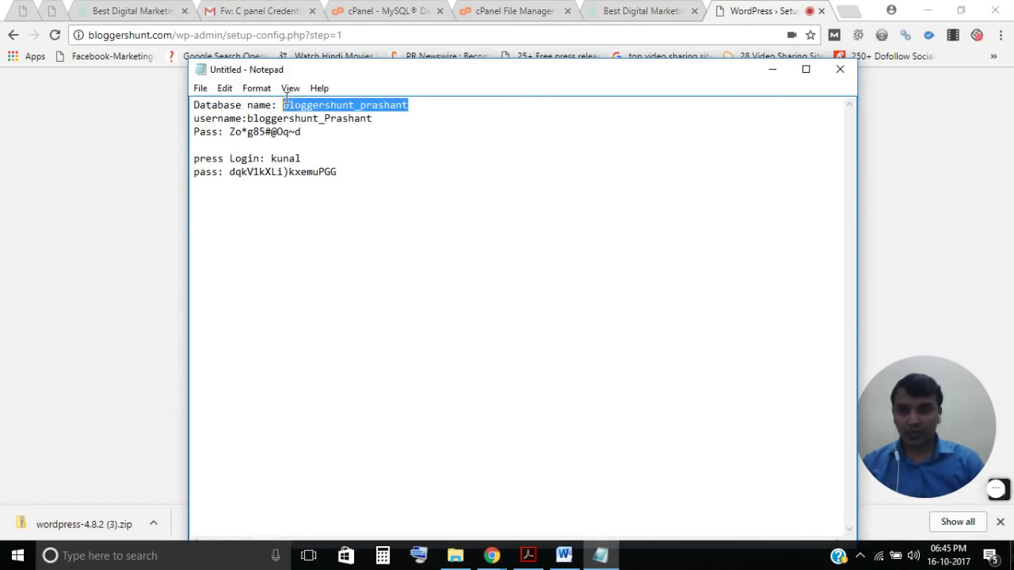
{"action": "left_click", "coordinate": [611, 11]}
{"action": "left_click", "coordinate": [515, 11]}
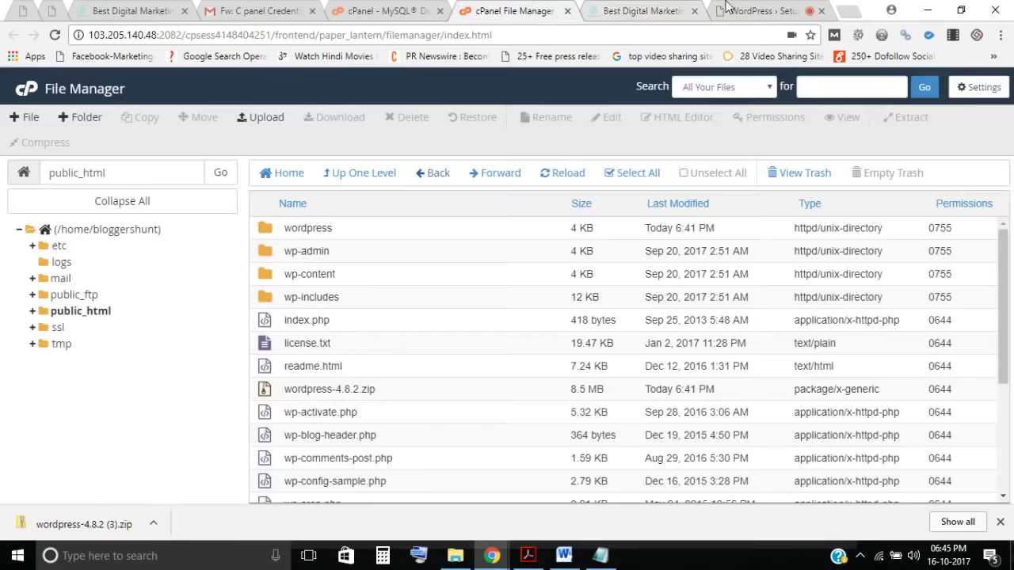
{"action": "left_click", "coordinate": [764, 11]}
{"action": "key", "text": "ctrl+a"}
{"action": "key", "text": "ctrl+v"}
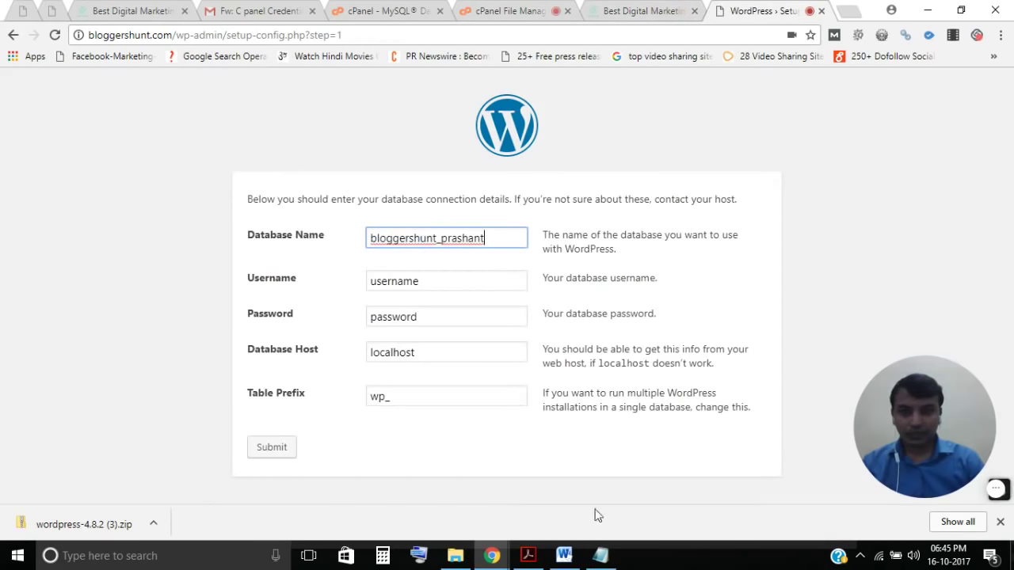
Copy the database username from the Notepad notes over the Username entry in the WordPress setup form.
{"action": "left_click", "coordinate": [600, 556]}
{"action": "left_click_drag", "start_coordinate": [380, 127], "coordinate": [266, 118]}
{"action": "left_click", "coordinate": [344, 142]}
{"action": "left_click_drag", "start_coordinate": [369, 119], "coordinate": [247, 118]}
{"action": "key", "text": "ctrl+c"}
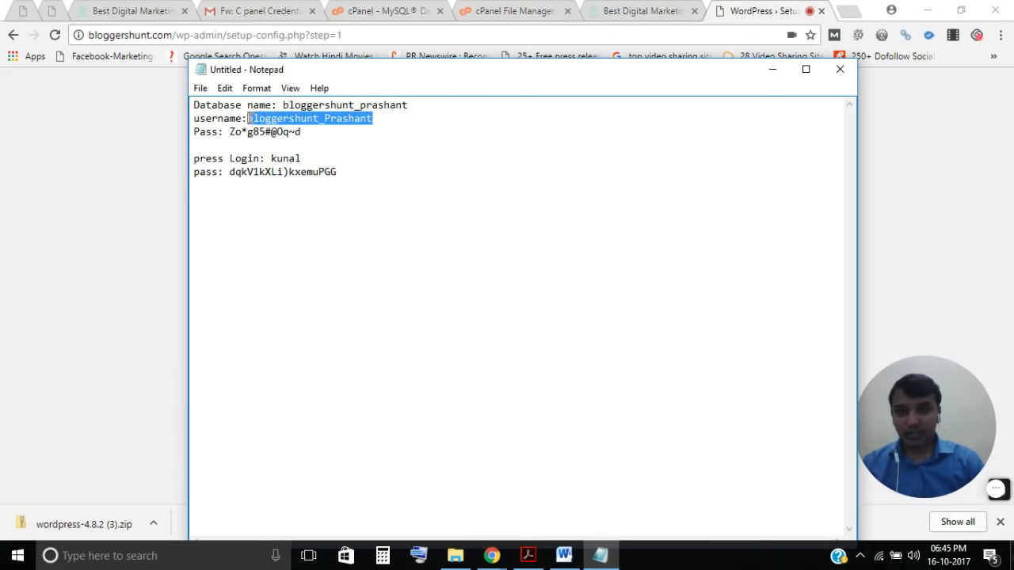
{"action": "left_click", "coordinate": [600, 556]}
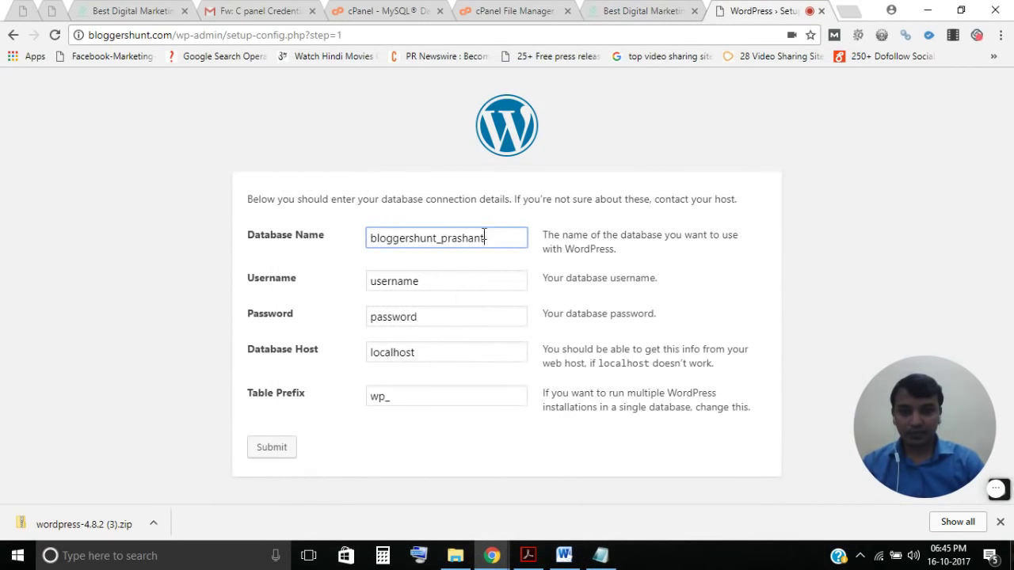
{"action": "double_click", "coordinate": [447, 284]}
{"action": "key", "text": "ctrl+v"}
Copy the database password from the Notepad notes over the setup form's Password entry and submit the connection details.
{"action": "left_click", "coordinate": [600, 556]}
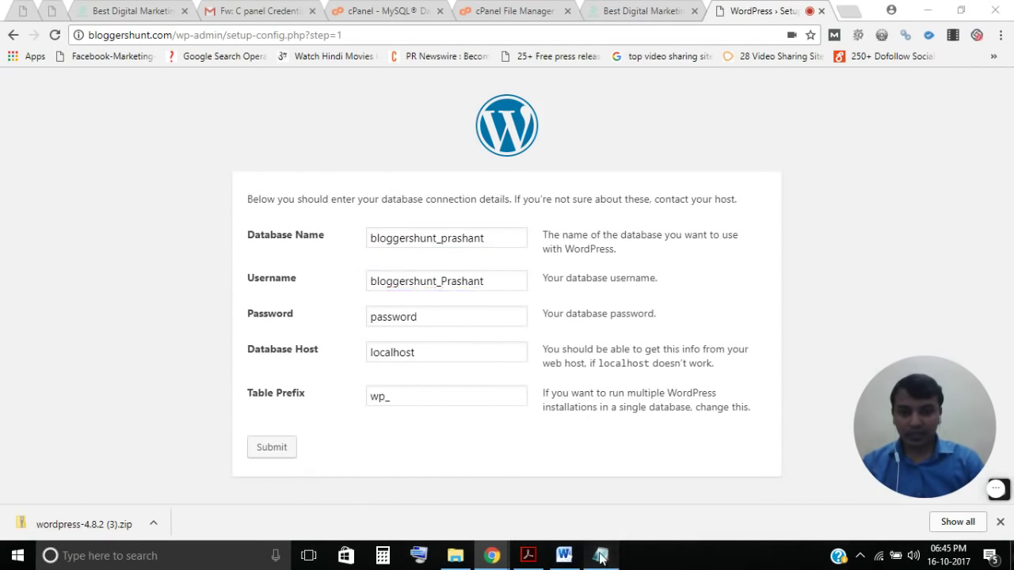
{"action": "left_click_drag", "start_coordinate": [305, 132], "coordinate": [232, 133]}
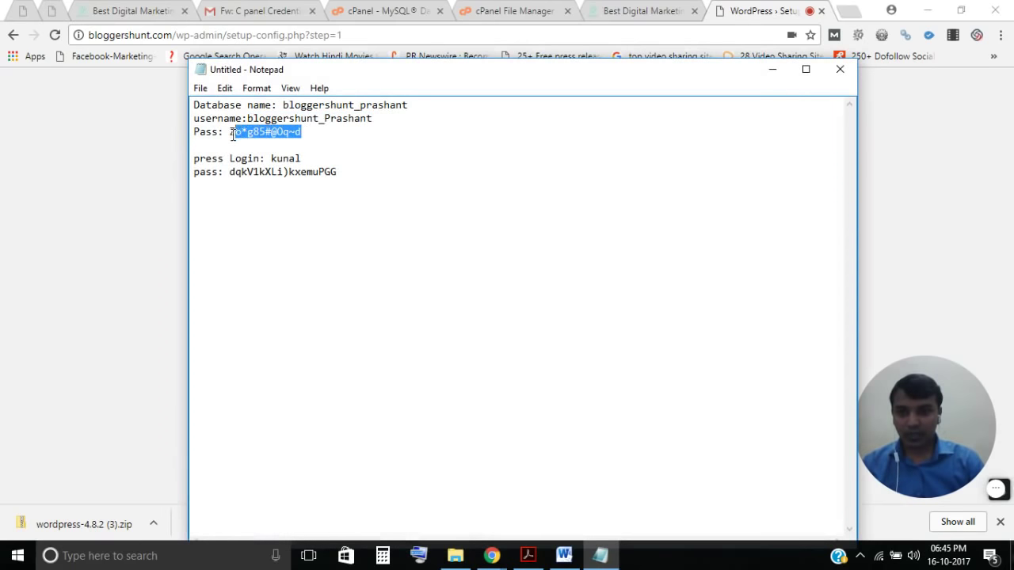
{"action": "left_click", "coordinate": [601, 556]}
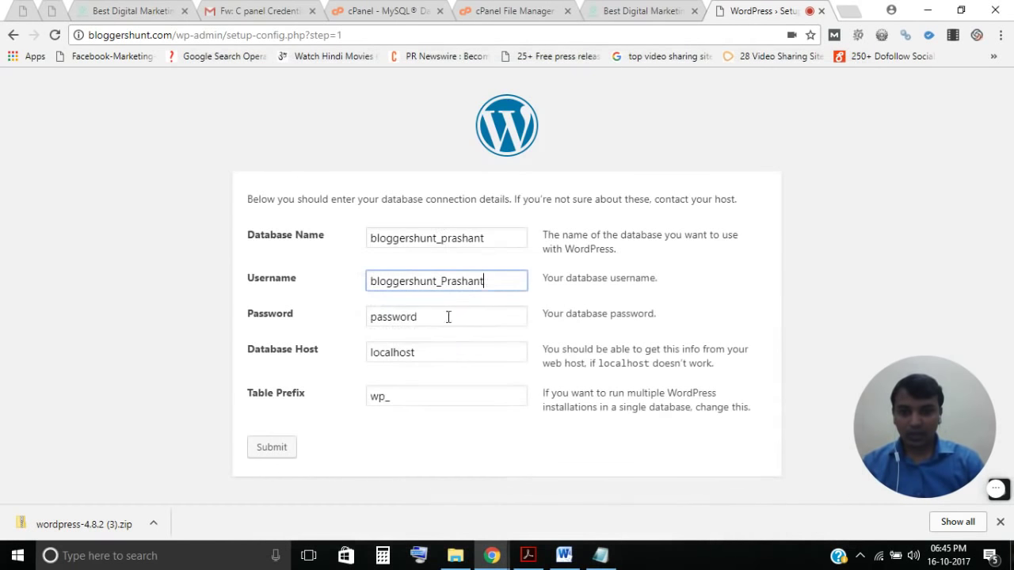
{"action": "double_click", "coordinate": [428, 320]}
{"action": "key", "text": "ctrl+v"}
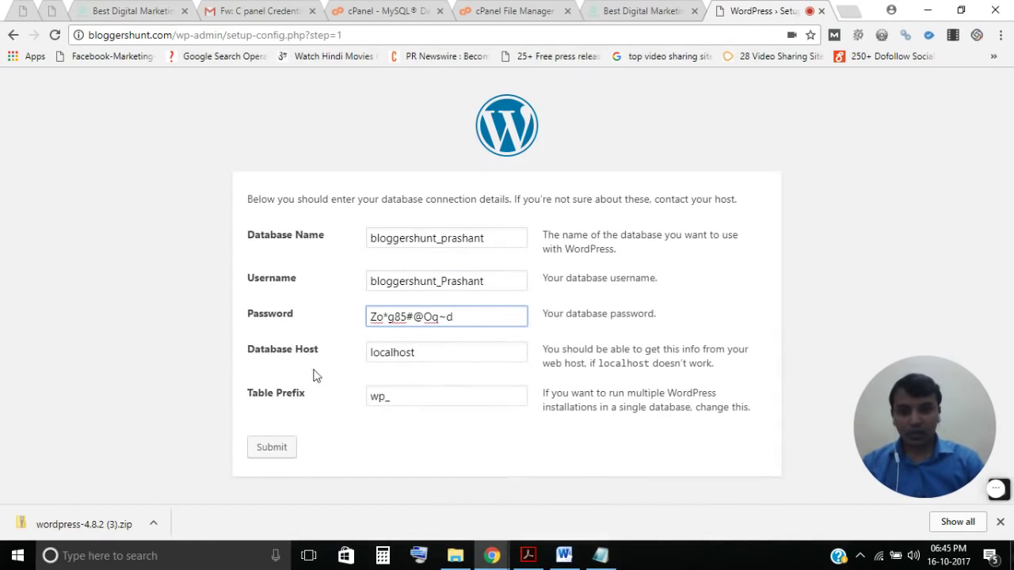
{"action": "left_click", "coordinate": [271, 447]}
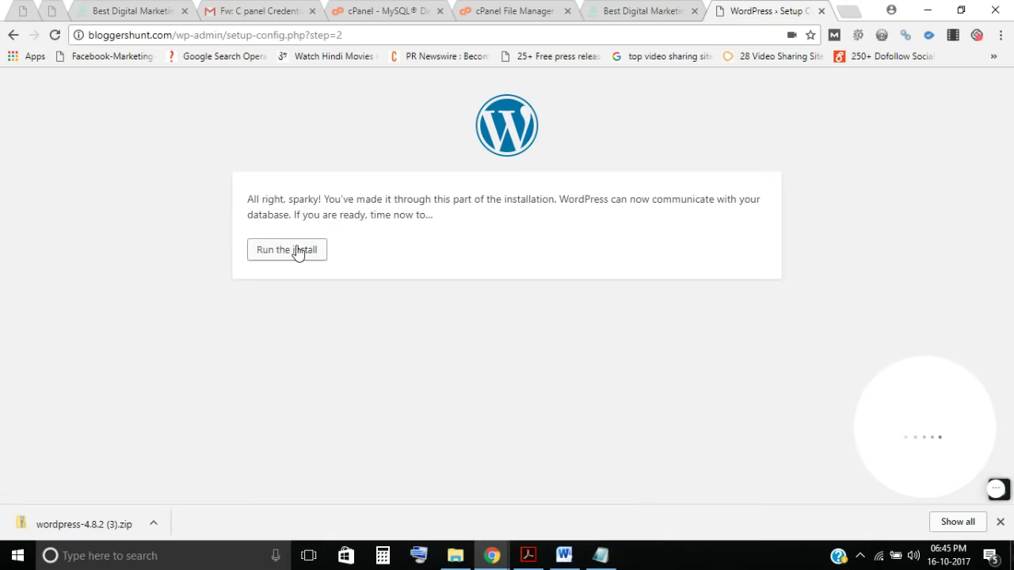
Run the install and fill in the site title My Personal Blog, the administrator's username and the contact e-mail address.
{"action": "left_click", "coordinate": [284, 255]}
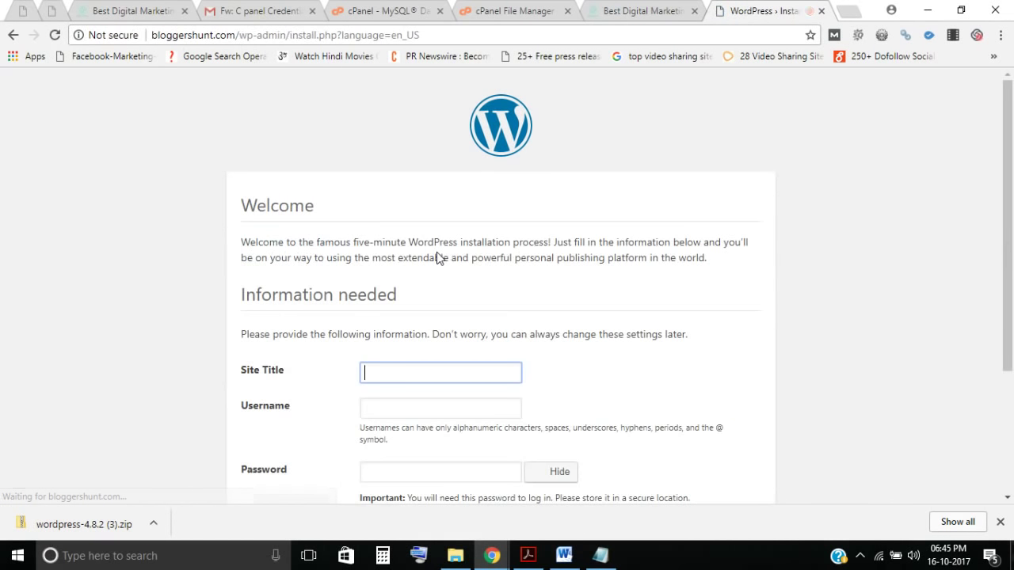
{"action": "scroll", "coordinate": [503, 231], "scroll_direction": "down", "scroll_amount": 3}
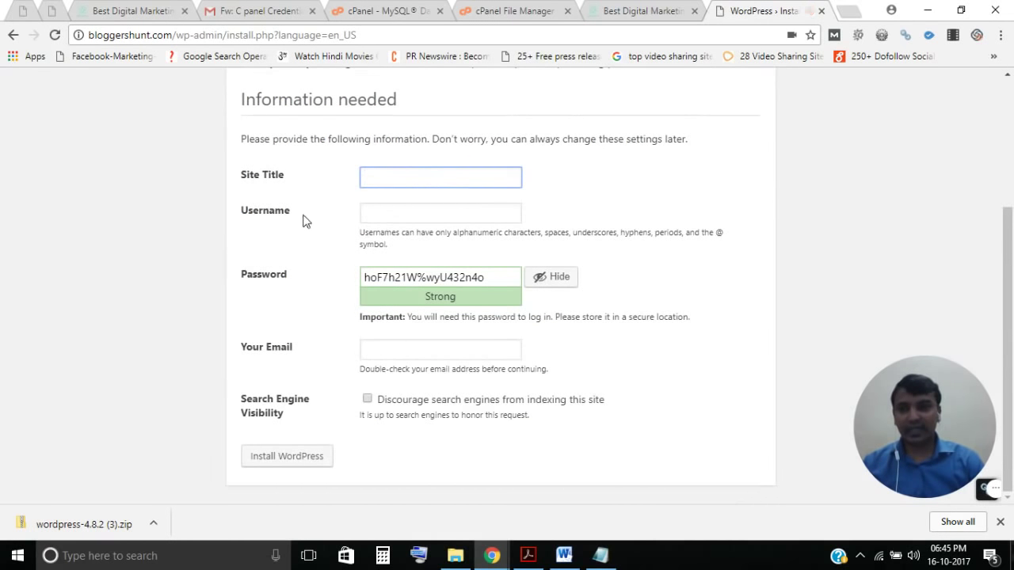
{"action": "left_click", "coordinate": [406, 181]}
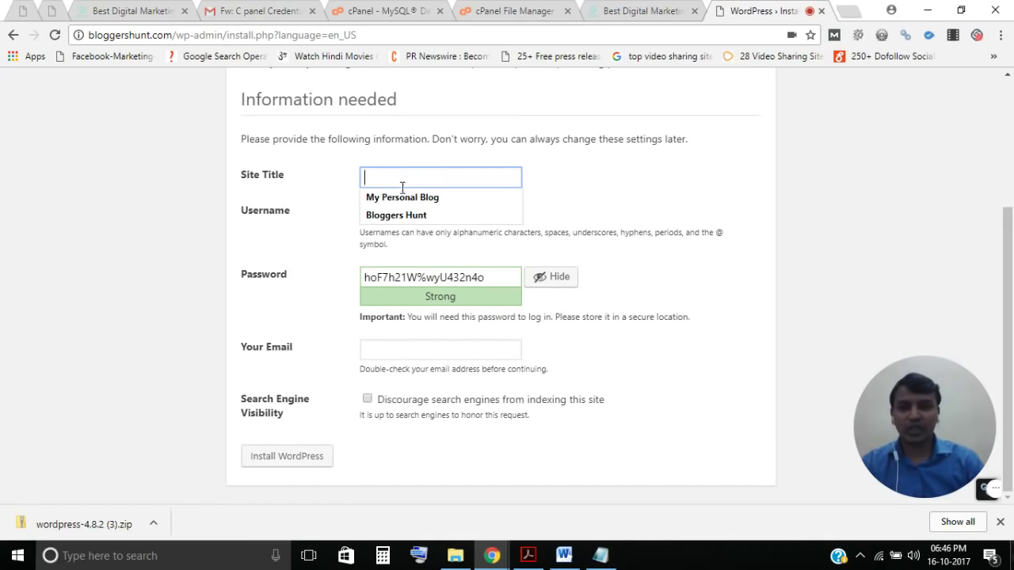
{"action": "left_click", "coordinate": [398, 198]}
{"action": "left_click", "coordinate": [388, 210]}
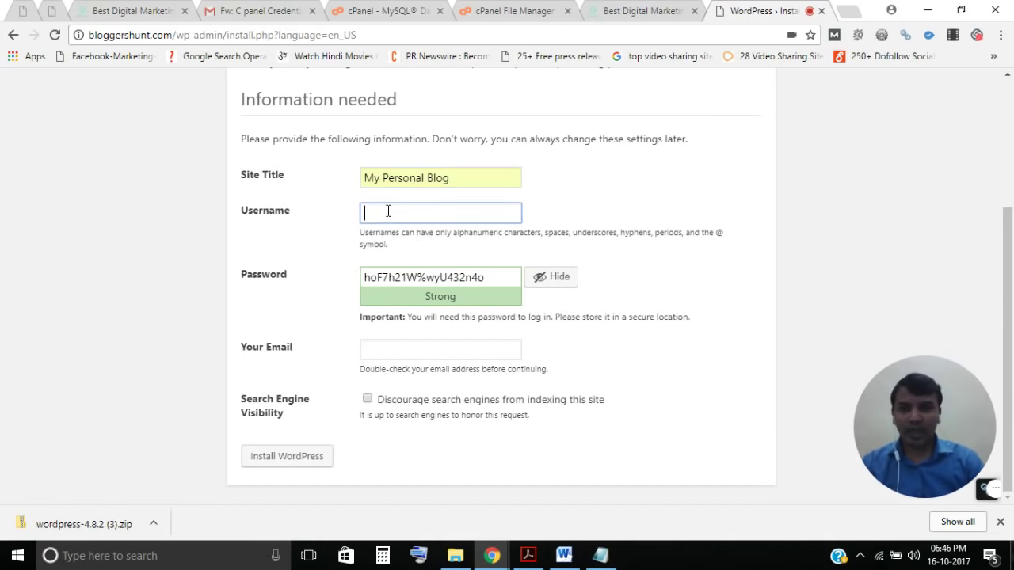
{"action": "type", "text": "Prashant"}
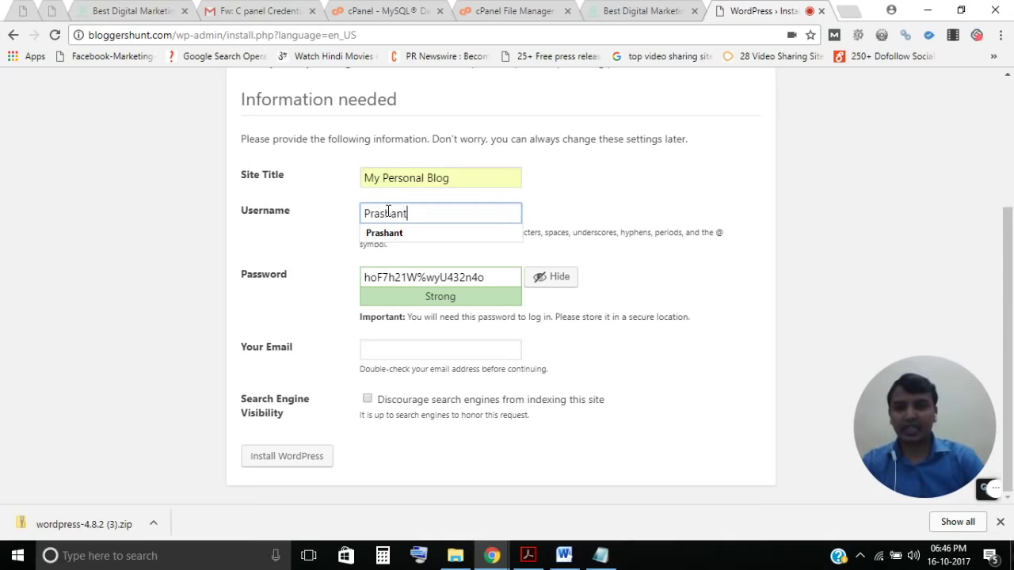
{"action": "left_click", "coordinate": [408, 231]}
{"action": "left_click", "coordinate": [383, 346]}
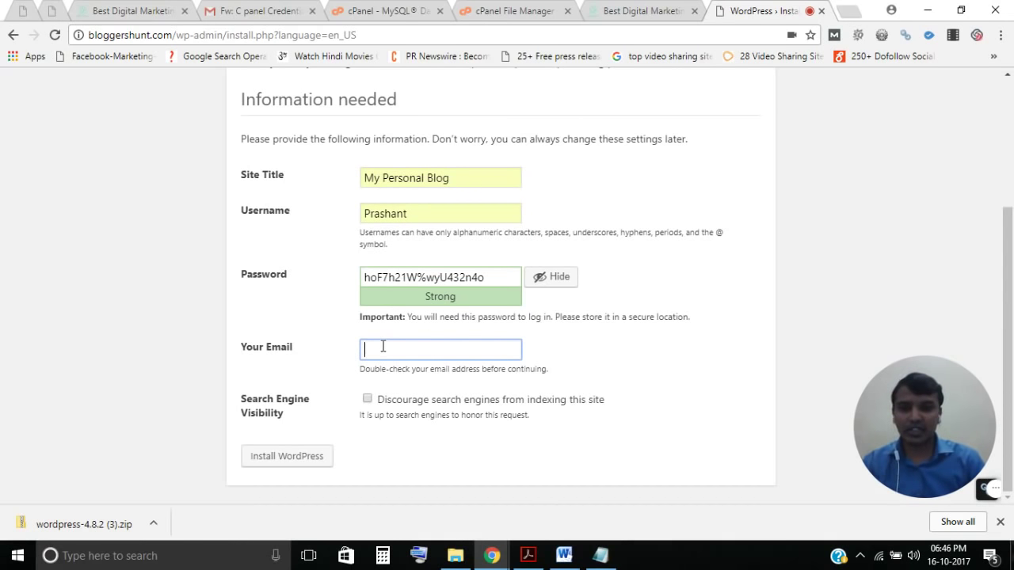
{"action": "left_click", "coordinate": [382, 346]}
{"action": "left_click", "coordinate": [392, 383]}
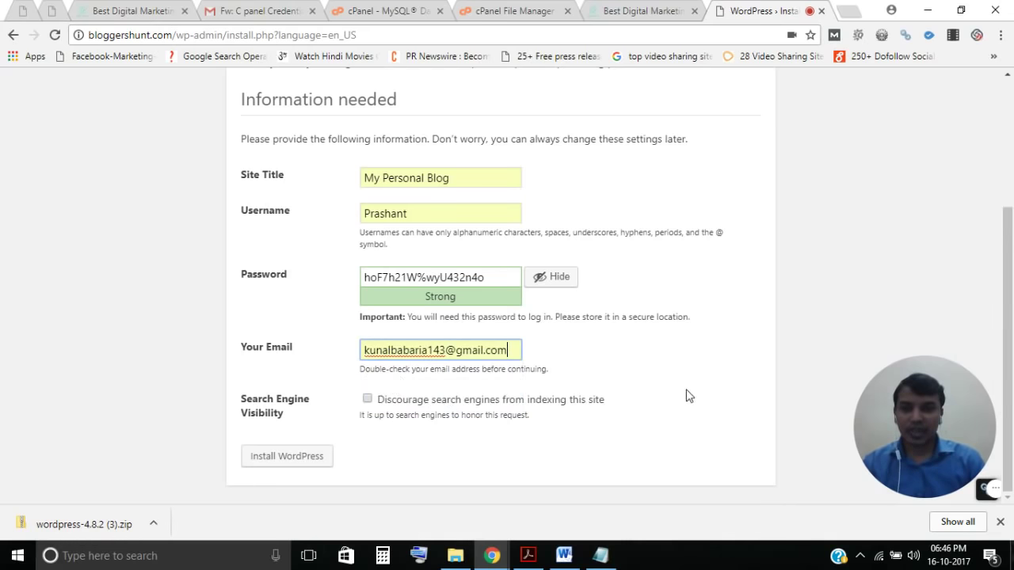
Install WordPress with the entered site information and proceed to its login page.
{"action": "left_click", "coordinate": [288, 458]}
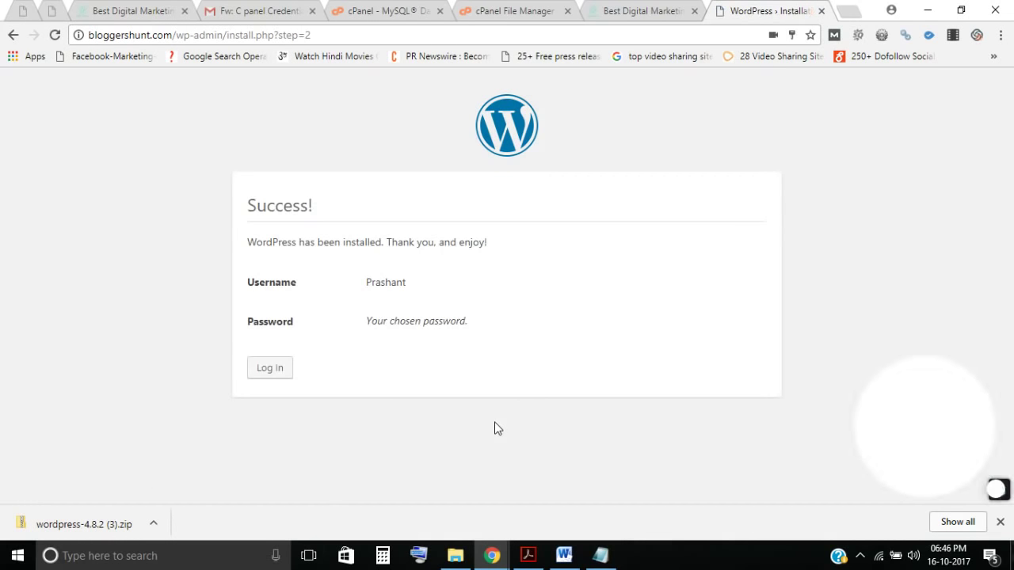
{"action": "left_click", "coordinate": [287, 378]}
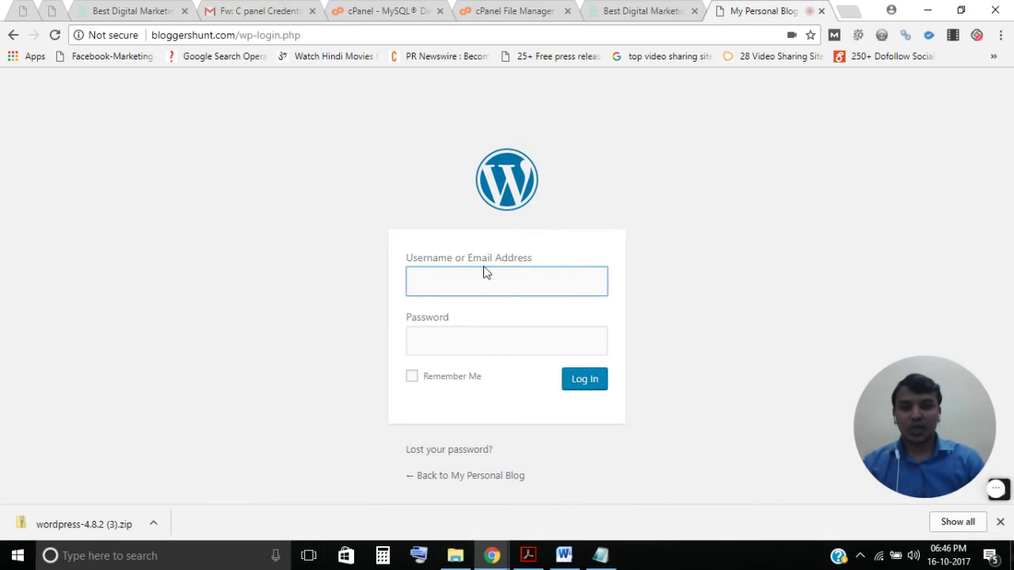
Load bloggershunt.com in a new browser tab and look over the installed site's home page.
{"action": "left_click", "coordinate": [848, 11]}
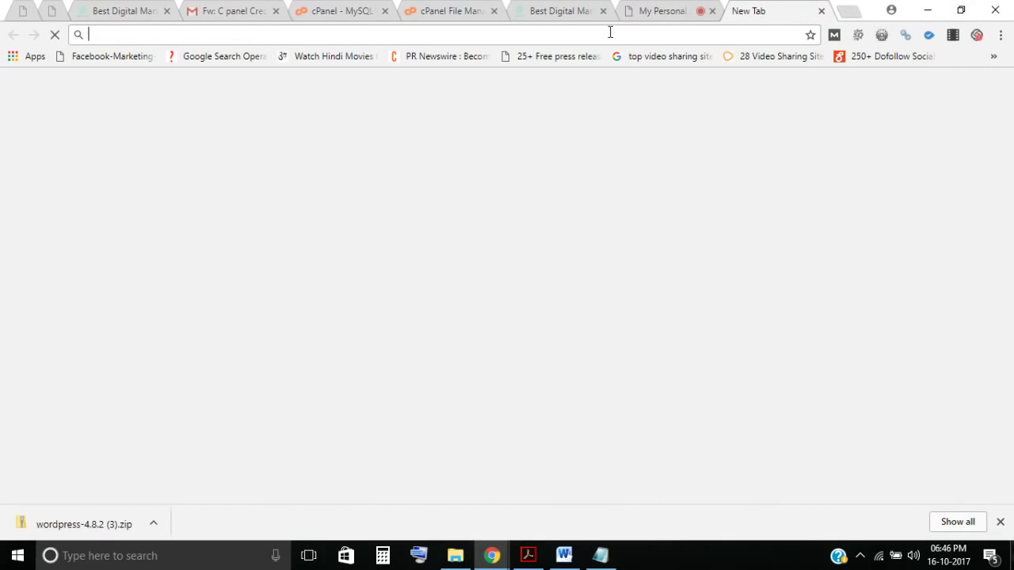
{"action": "type", "text": "blo"}
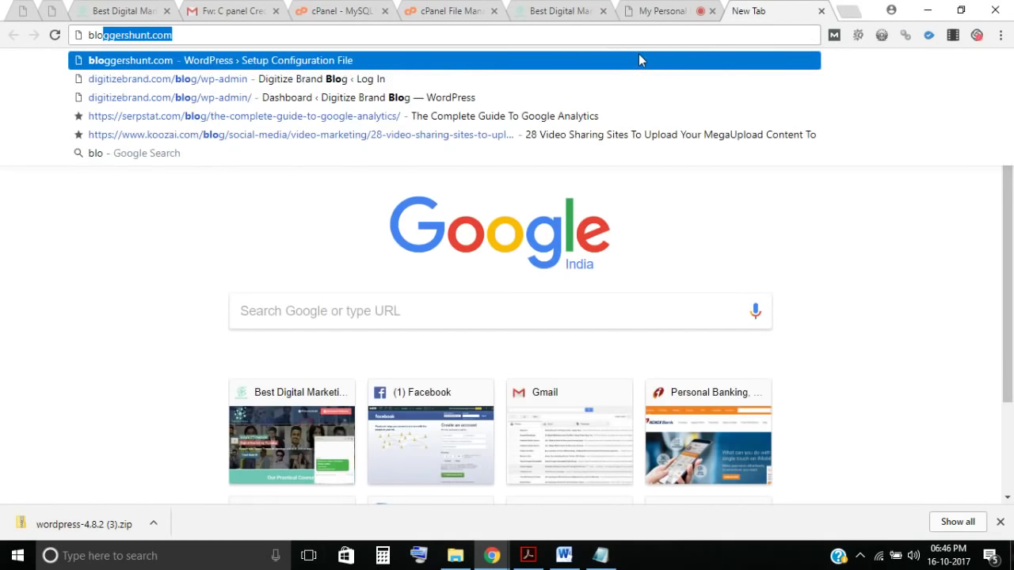
{"action": "key", "text": "Return"}
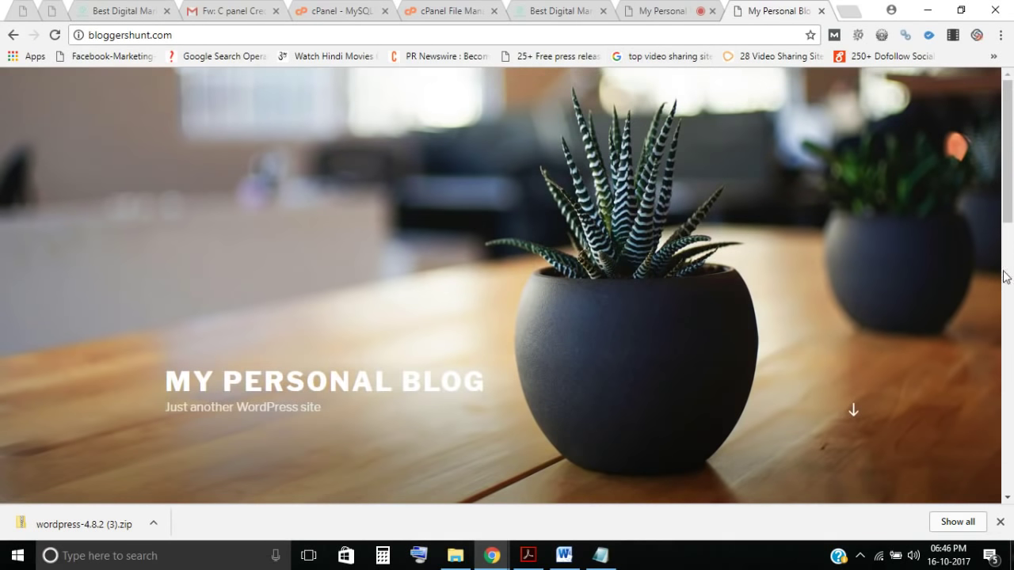
{"action": "scroll", "coordinate": [1005, 276], "scroll_direction": "down", "scroll_amount": 10}
{"action": "scroll", "coordinate": [1011, 296], "scroll_direction": "up", "scroll_amount": 10}
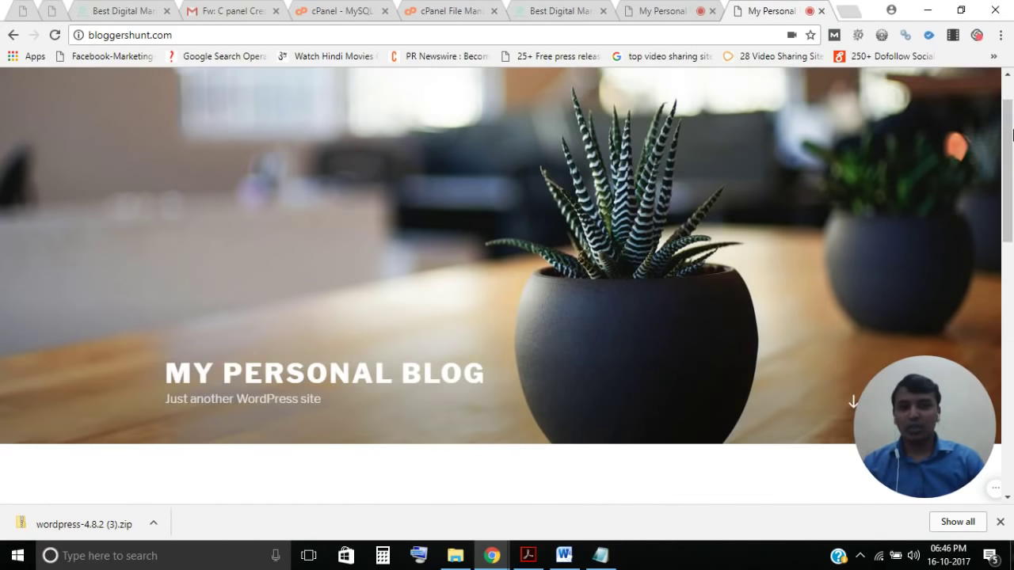